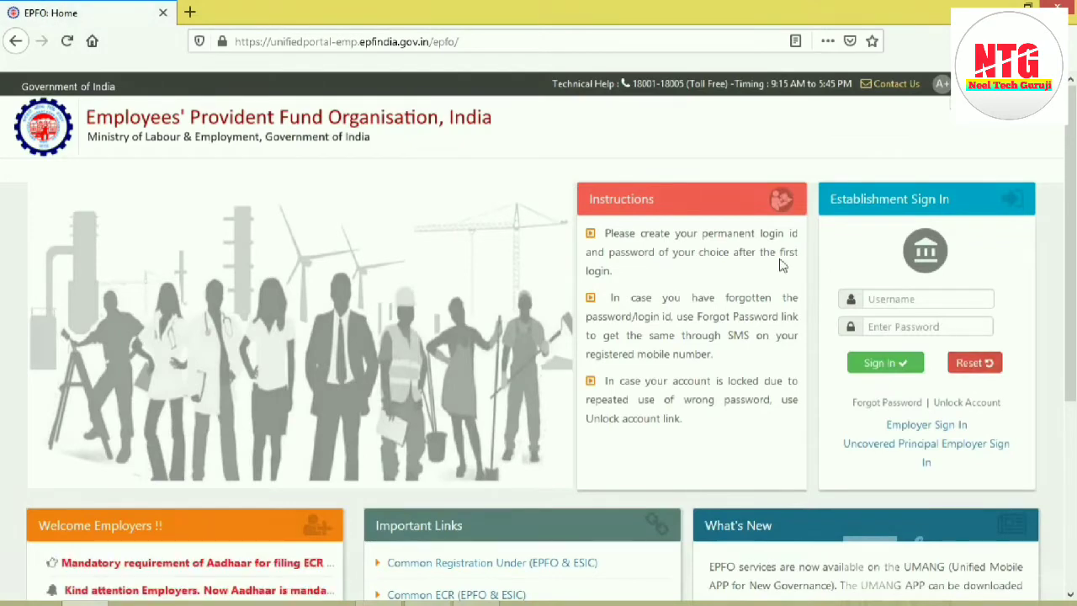
Step: Sign in to the establishment account with its username and password
{"action": "left_click_drag", "start_coordinate": [811, 202], "coordinate": [962, 200]}
{"action": "left_click", "coordinate": [968, 226]}
{"action": "left_click", "coordinate": [917, 298]}
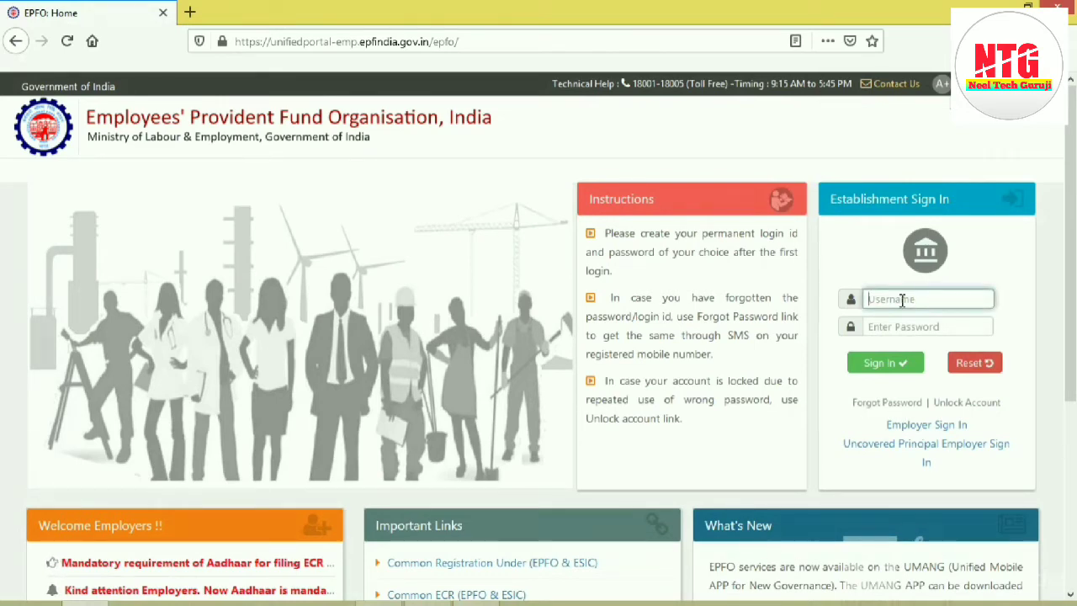
{"action": "type", "text": "d1"}
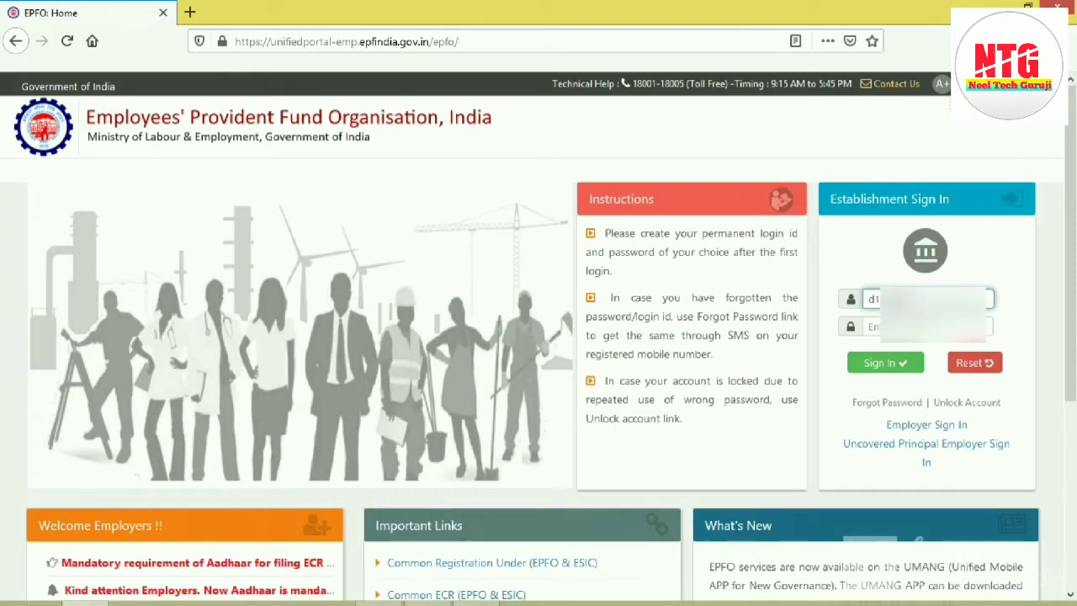
{"action": "key", "text": "Tab"}
{"action": "type", "text": "•"}
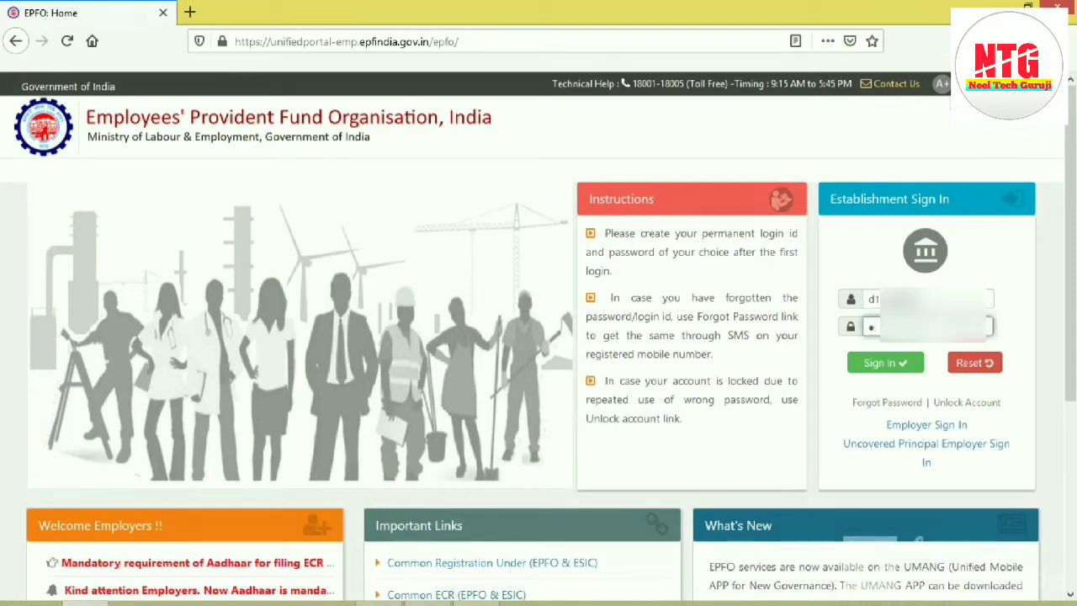
{"action": "type", "text": "•"}
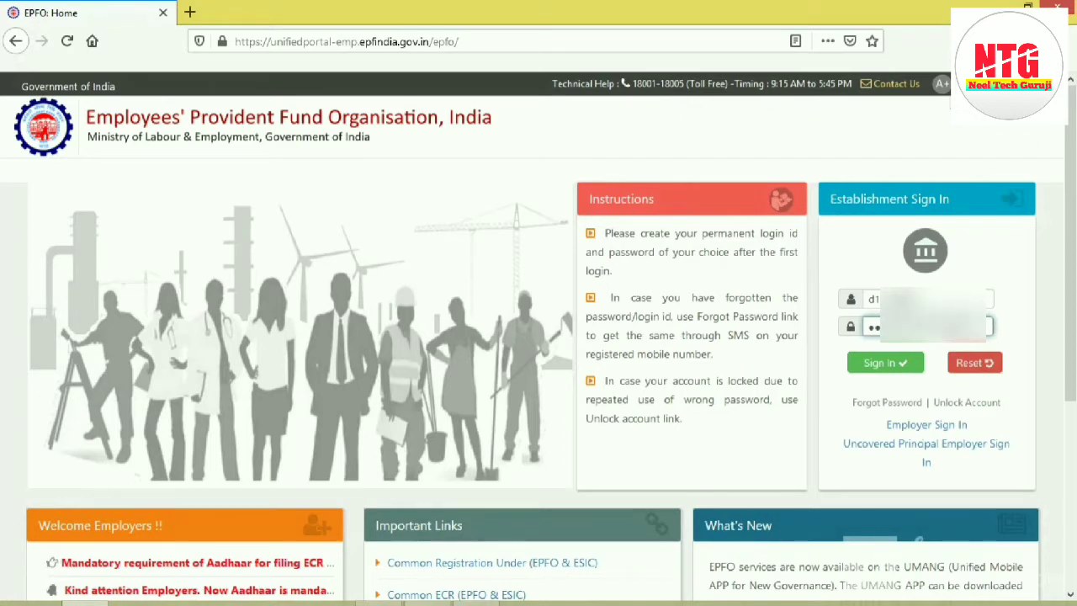
{"action": "left_click", "coordinate": [885, 364]}
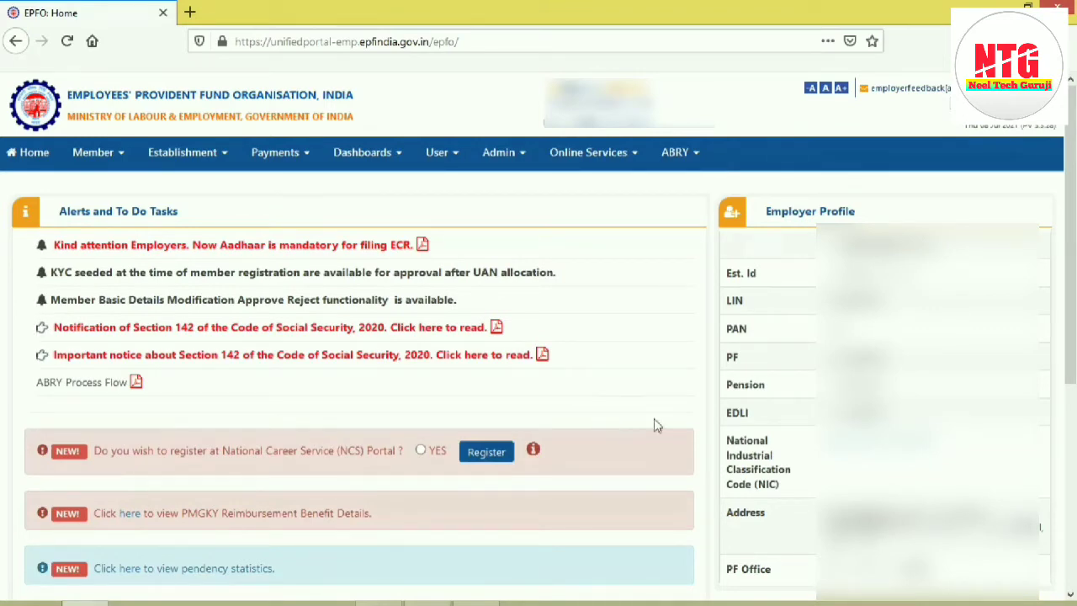
Step: Open the individual member registration form
{"action": "left_click", "coordinate": [120, 158]}
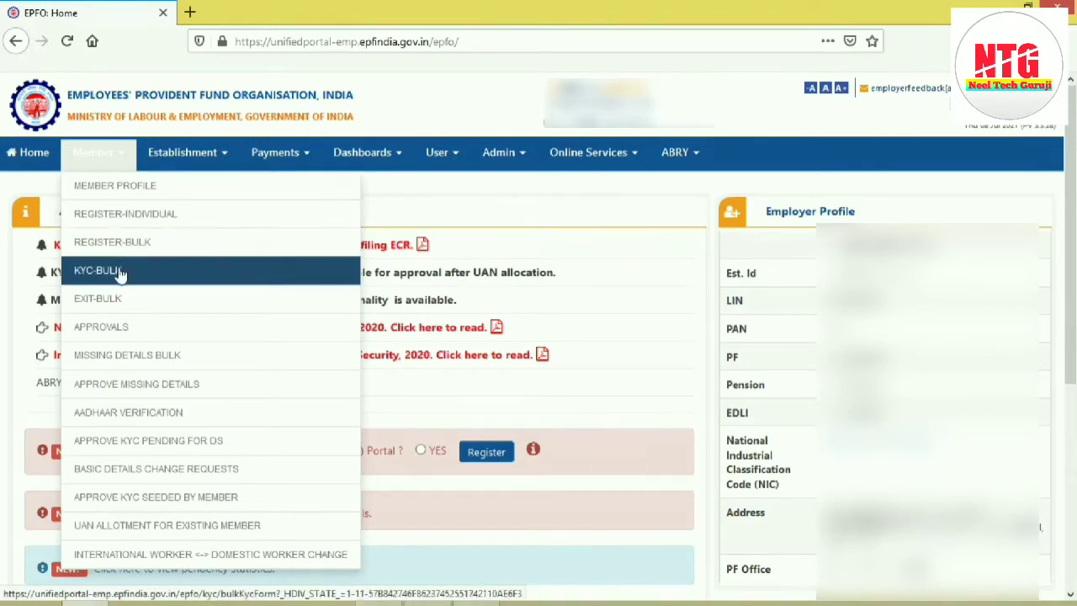
{"action": "left_click", "coordinate": [124, 215]}
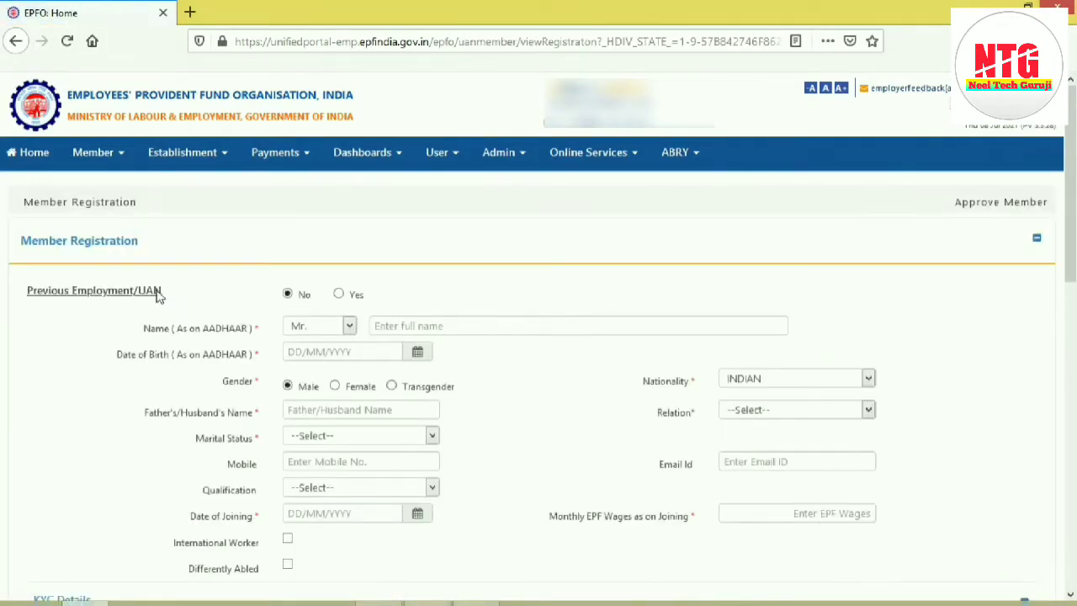
{"action": "left_click", "coordinate": [339, 295]}
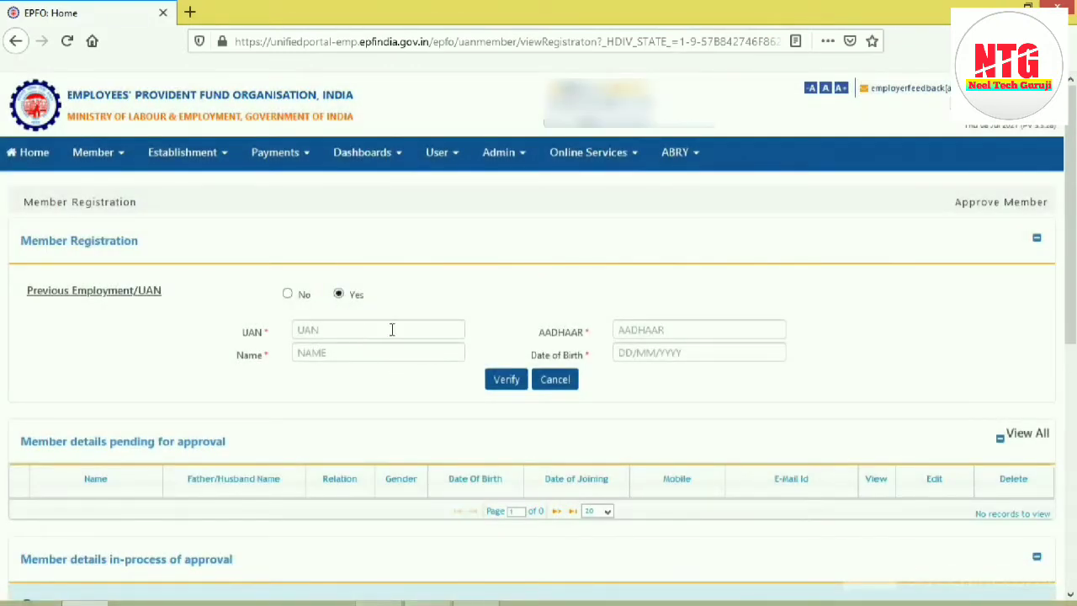
{"action": "left_click", "coordinate": [351, 329]}
{"action": "left_click", "coordinate": [344, 351]}
{"action": "left_click", "coordinate": [697, 331]}
{"action": "left_click", "coordinate": [687, 350]}
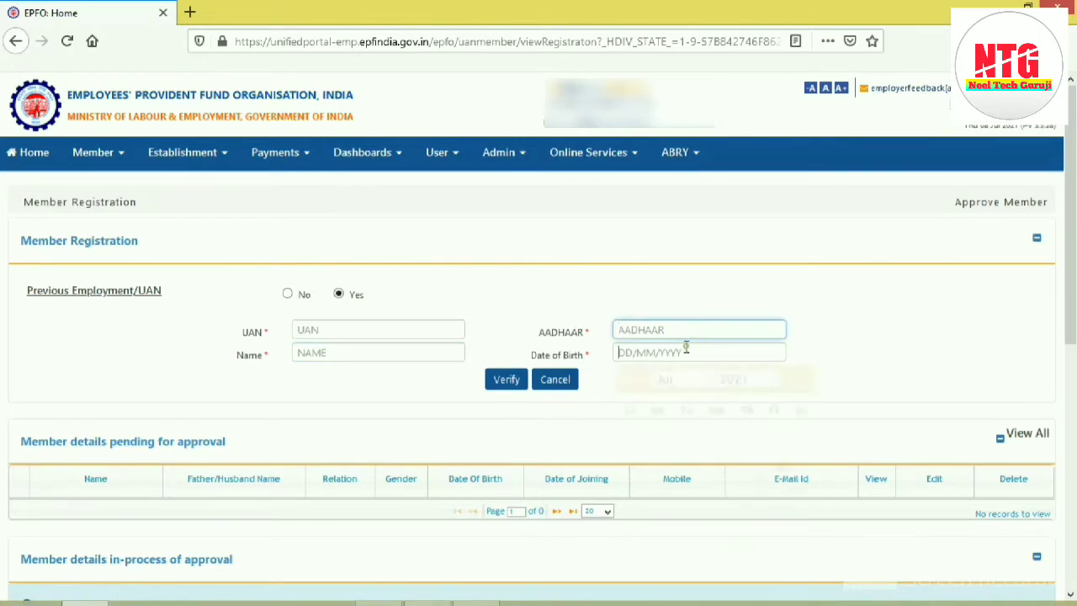
{"action": "left_click", "coordinate": [288, 293]}
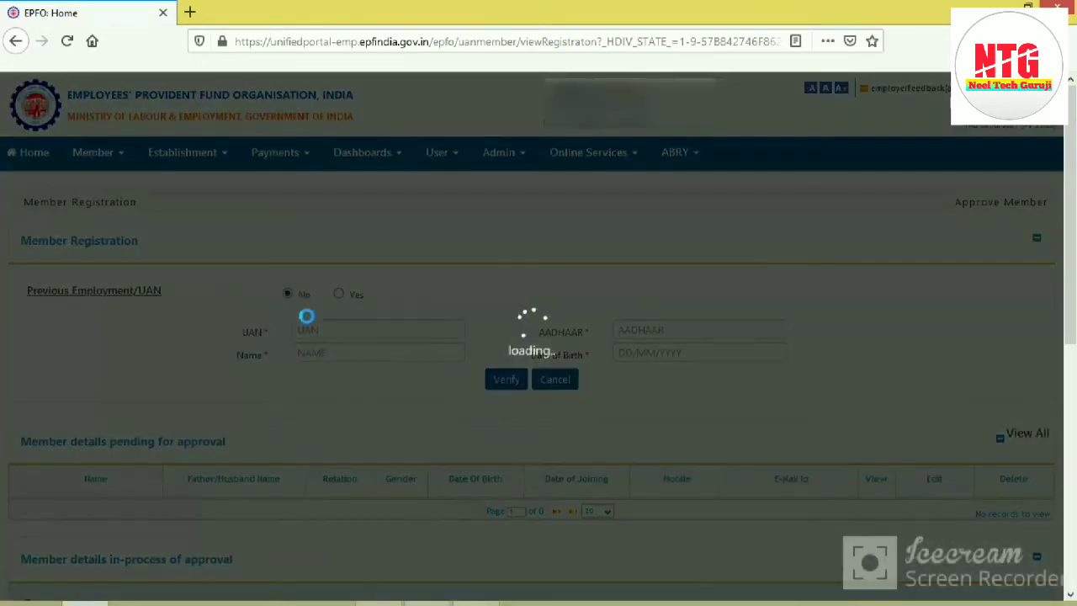
Step: Enter the new member's full name and date of birth as on the Aadhaar
{"action": "left_click", "coordinate": [427, 322]}
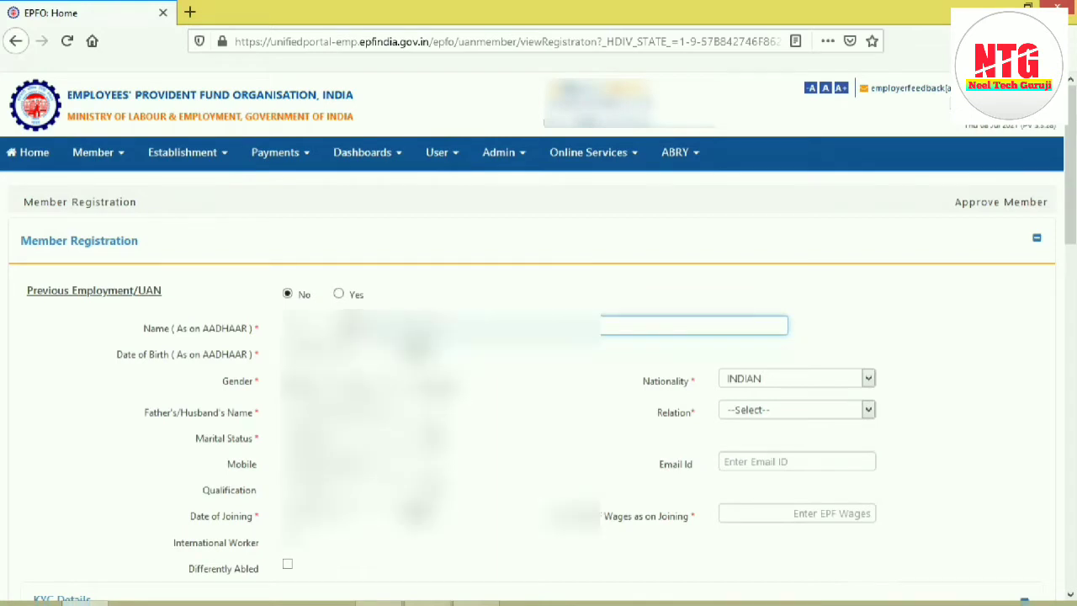
{"action": "type", "text": "a"}
{"action": "key", "text": "Tab"}
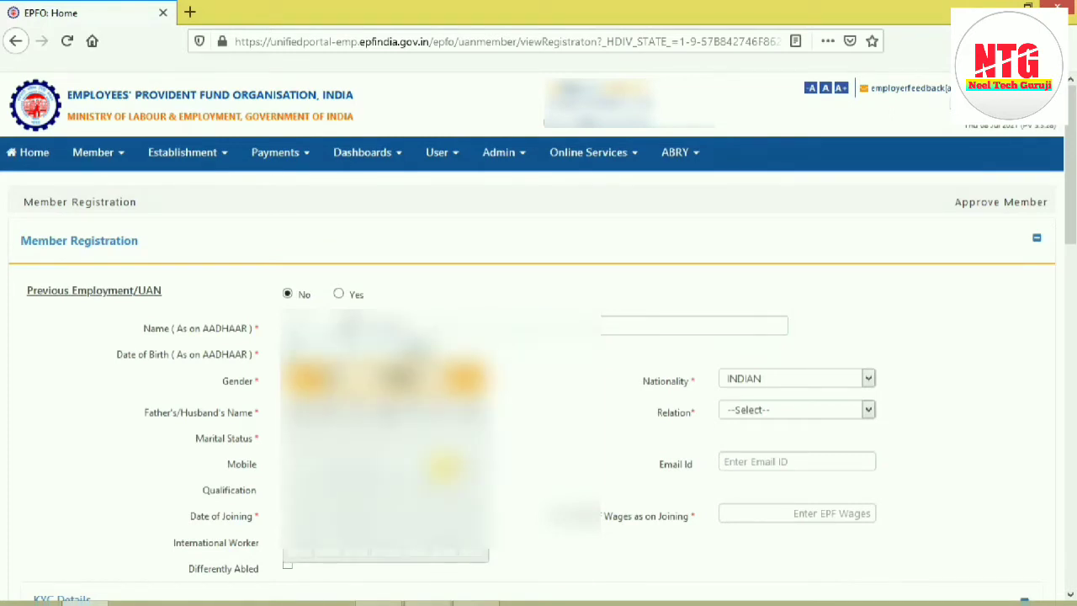
{"action": "type", "text": "91"}
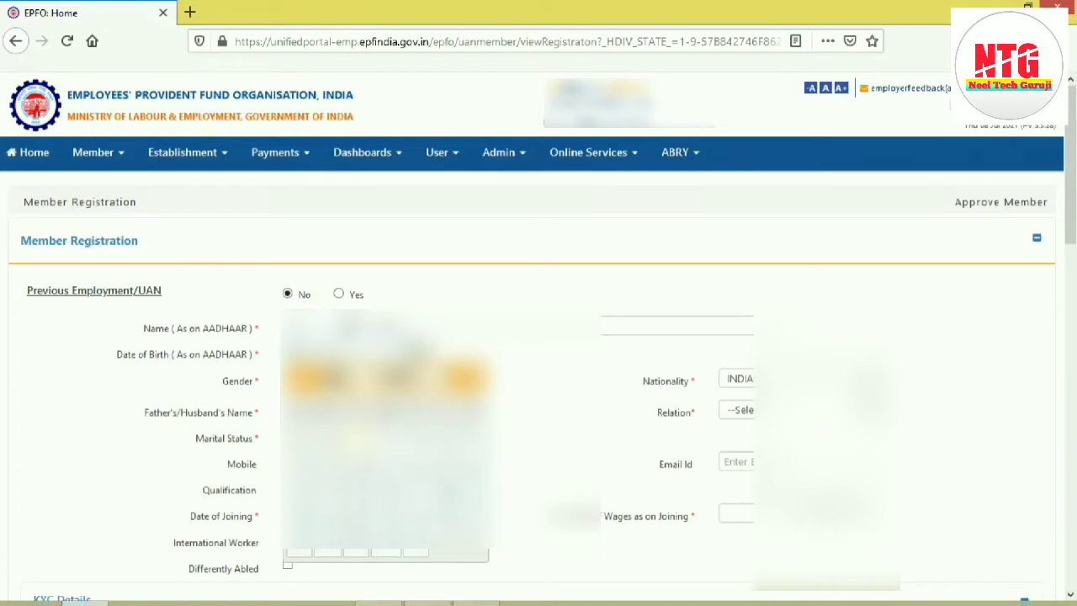
{"action": "left_click", "coordinate": [363, 448]}
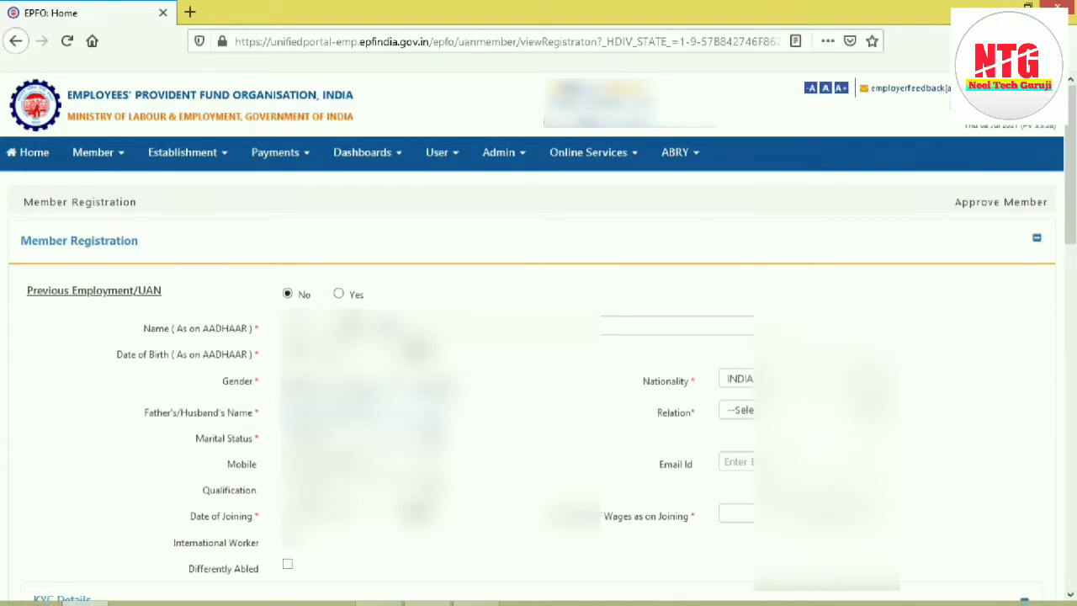
Step: Keep Indian as the member's nationality and set the relation to Father
{"action": "left_click", "coordinate": [808, 379]}
{"action": "left_click", "coordinate": [808, 379]}
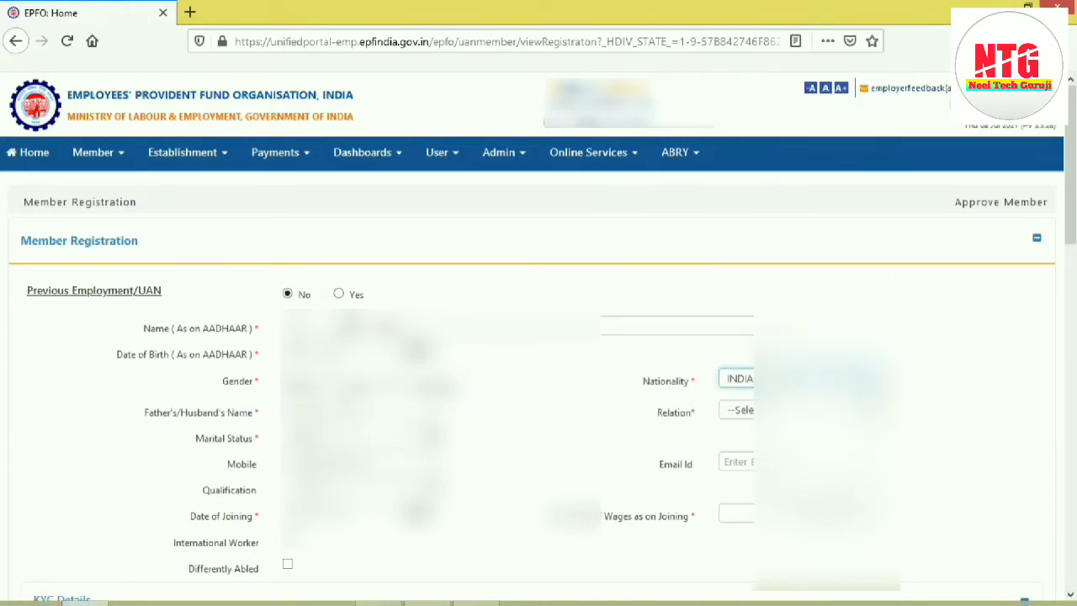
{"action": "left_click", "coordinate": [739, 410]}
{"action": "left_click", "coordinate": [746, 450]}
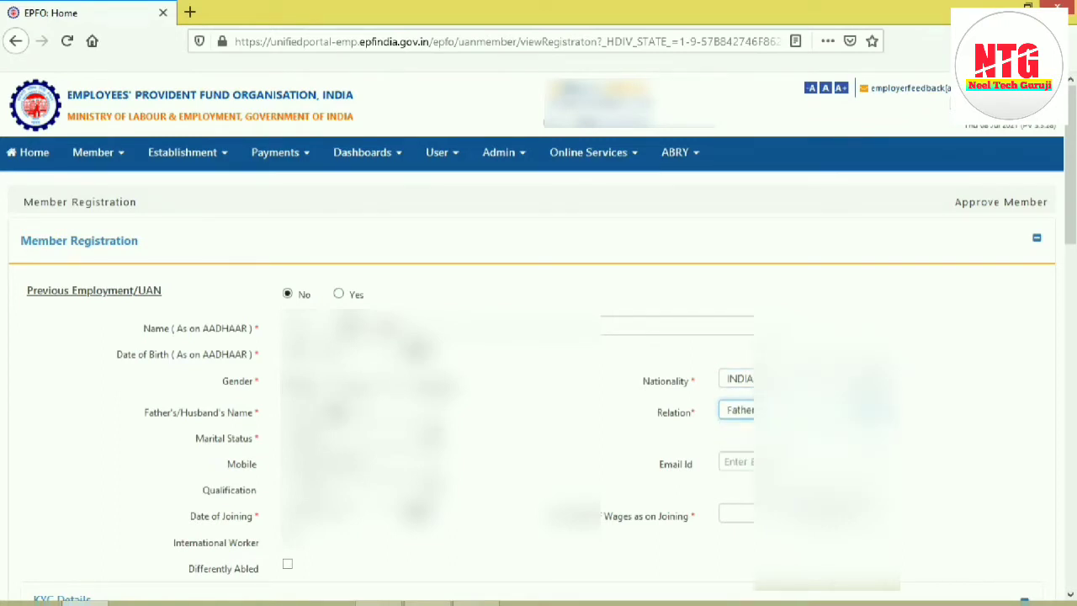
{"action": "left_click_drag", "start_coordinate": [272, 374], "coordinate": [468, 404]}
{"action": "left_click", "coordinate": [400, 395]}
{"action": "left_click_drag", "start_coordinate": [270, 379], "coordinate": [316, 383]}
{"action": "left_click", "coordinate": [367, 396]}
Step: Select the member's marital status and enter the mobile number, leaving the email ID blank
{"action": "left_click", "coordinate": [349, 435]}
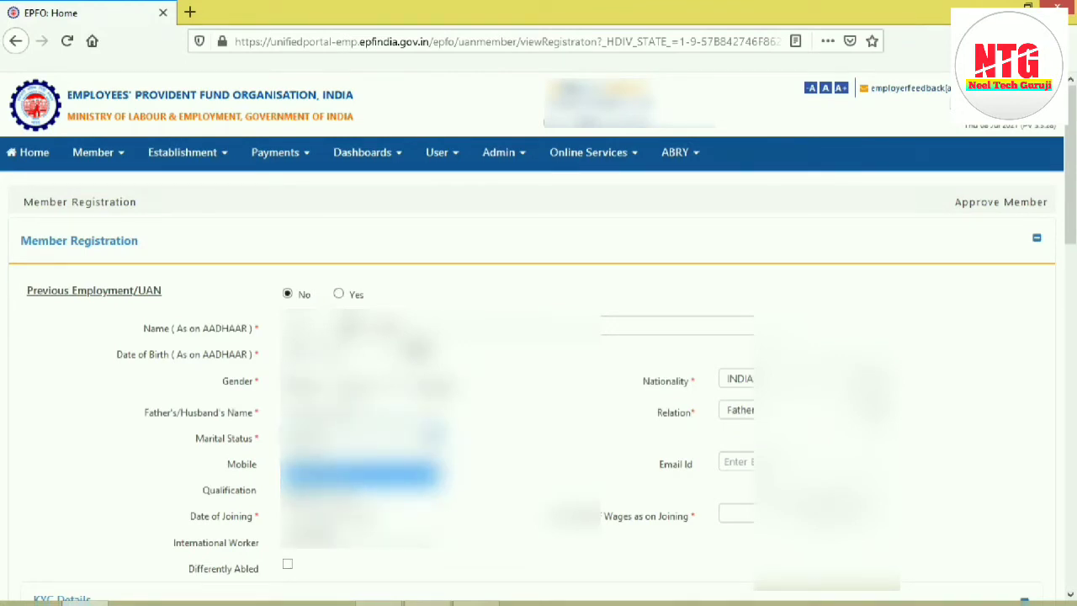
{"action": "left_click", "coordinate": [347, 495]}
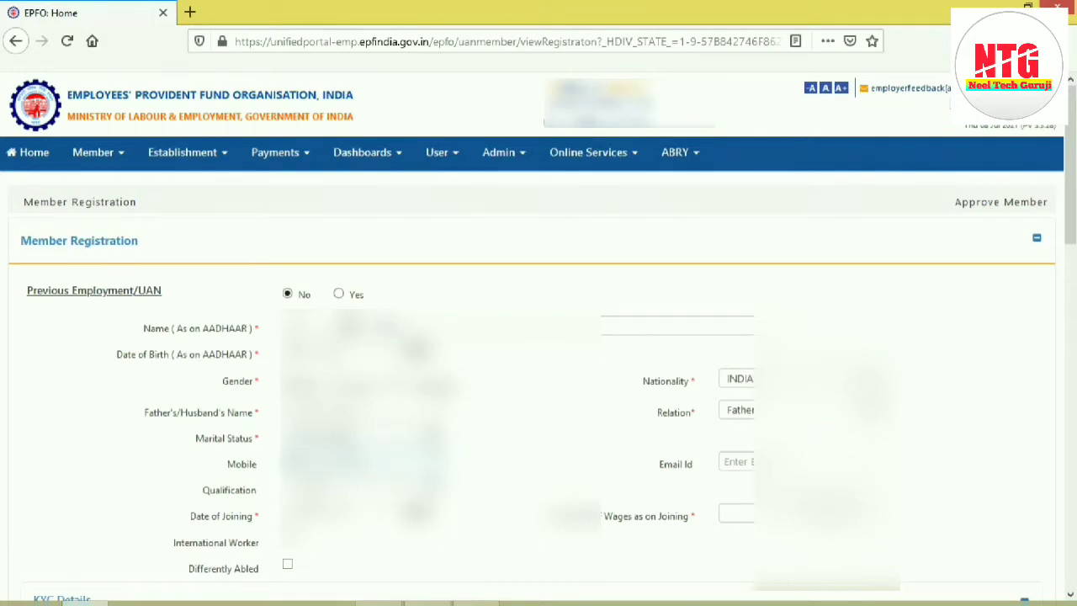
{"action": "type", "text": "9999"}
{"action": "left_click", "coordinate": [738, 462]}
{"action": "double_click", "coordinate": [695, 413]}
{"action": "double_click", "coordinate": [693, 383]}
{"action": "double_click", "coordinate": [257, 381]}
{"action": "double_click", "coordinate": [256, 438]}
Step: Select the member's qualification and pick the date of joining
{"action": "left_click", "coordinate": [361, 488]}
{"action": "left_click", "coordinate": [360, 341]}
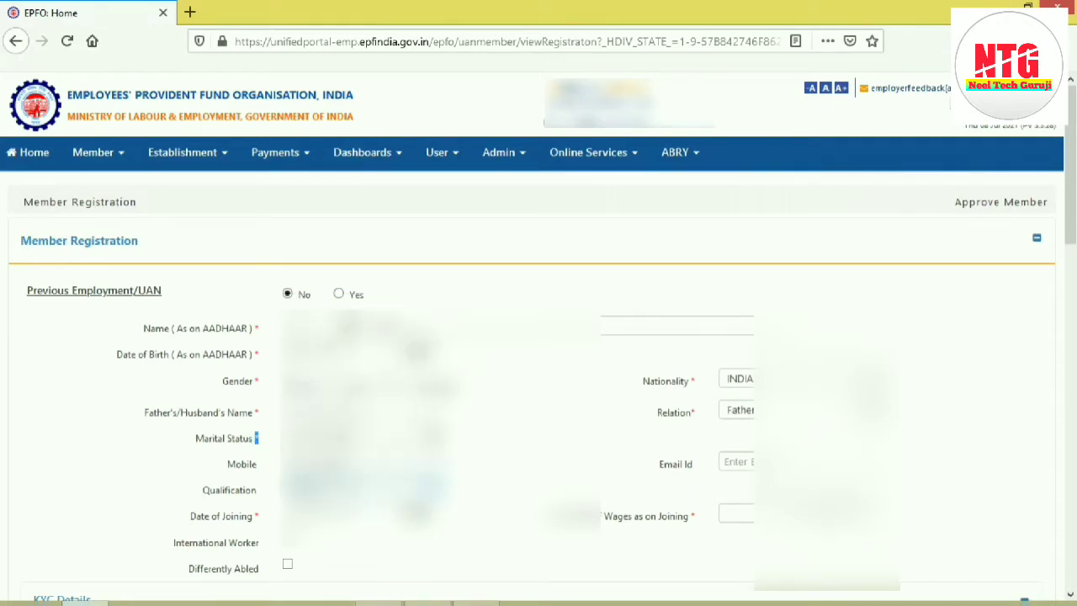
{"action": "left_click", "coordinate": [531, 490]}
{"action": "left_click", "coordinate": [370, 512]}
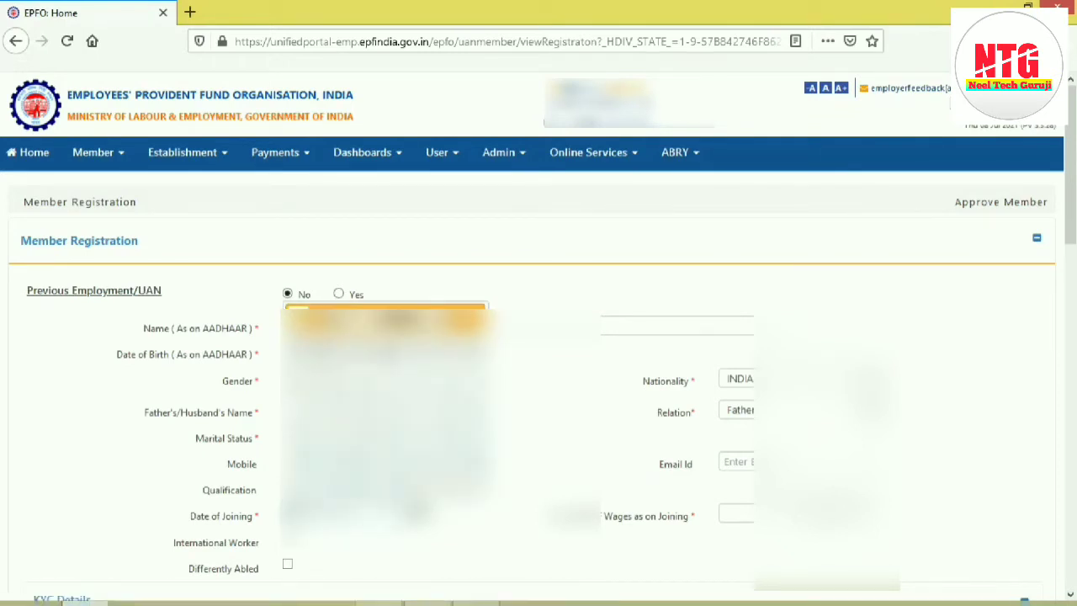
{"action": "left_click", "coordinate": [411, 376]}
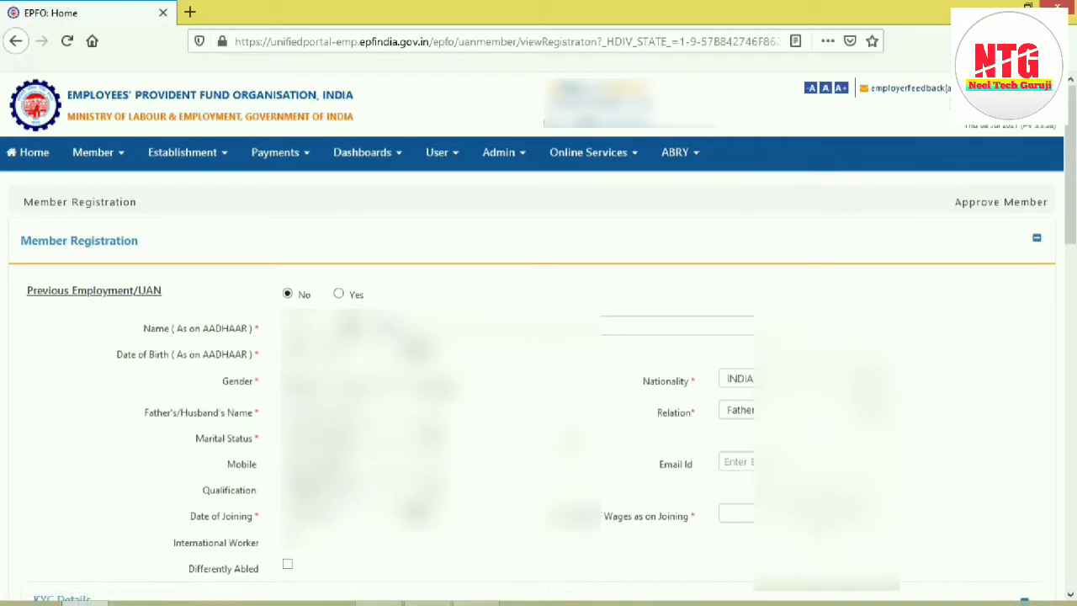
Step: Enter the member's monthly EPF wages as on joining
{"action": "left_click_drag", "start_coordinate": [543, 515], "coordinate": [684, 538]}
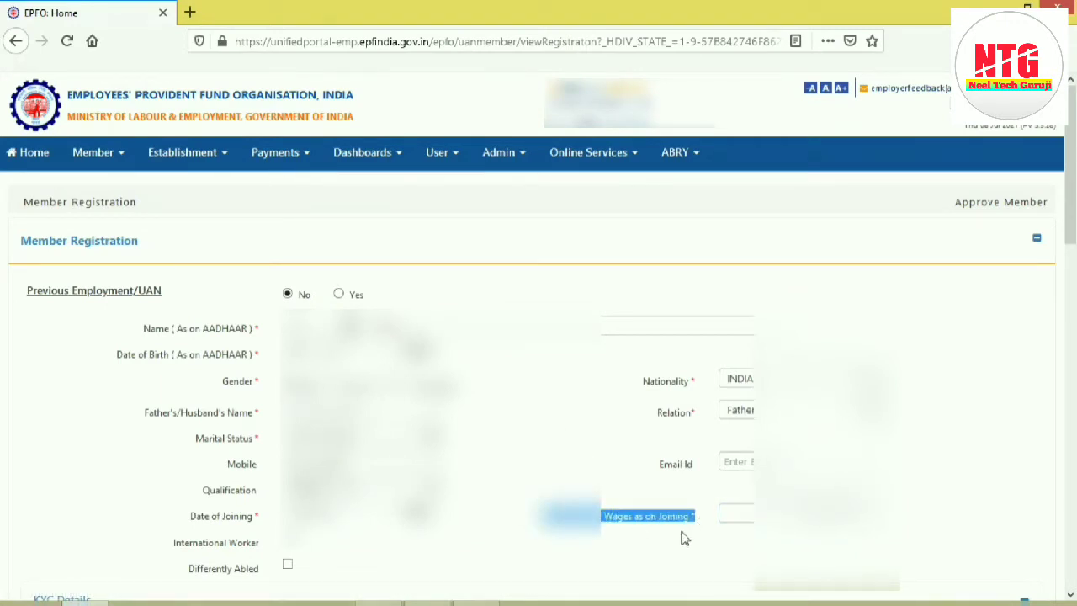
{"action": "left_click", "coordinate": [638, 539]}
{"action": "left_click", "coordinate": [842, 514]}
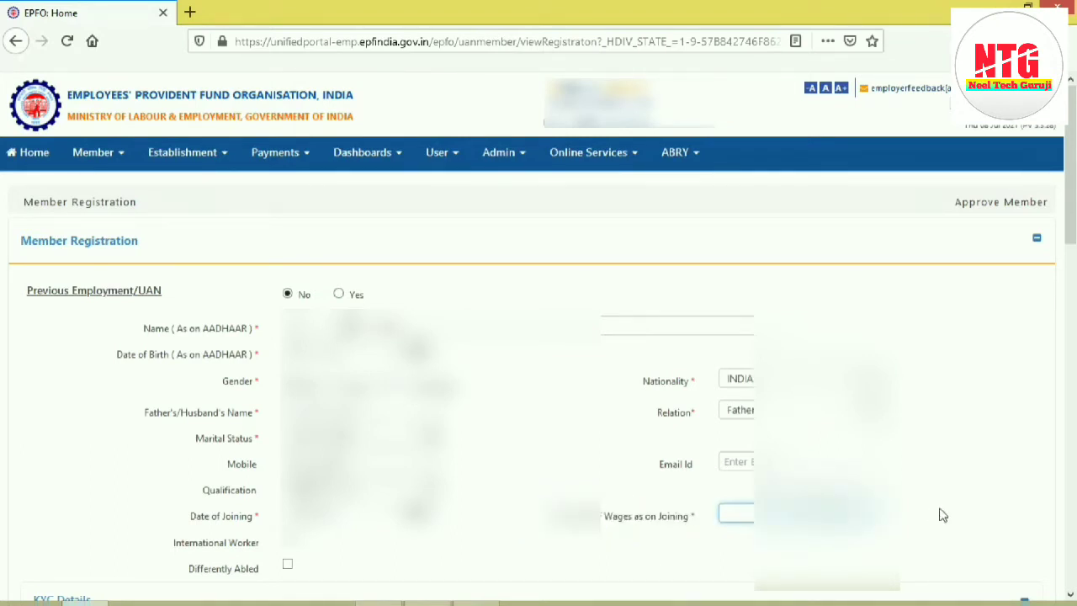
{"action": "left_click", "coordinate": [940, 509]}
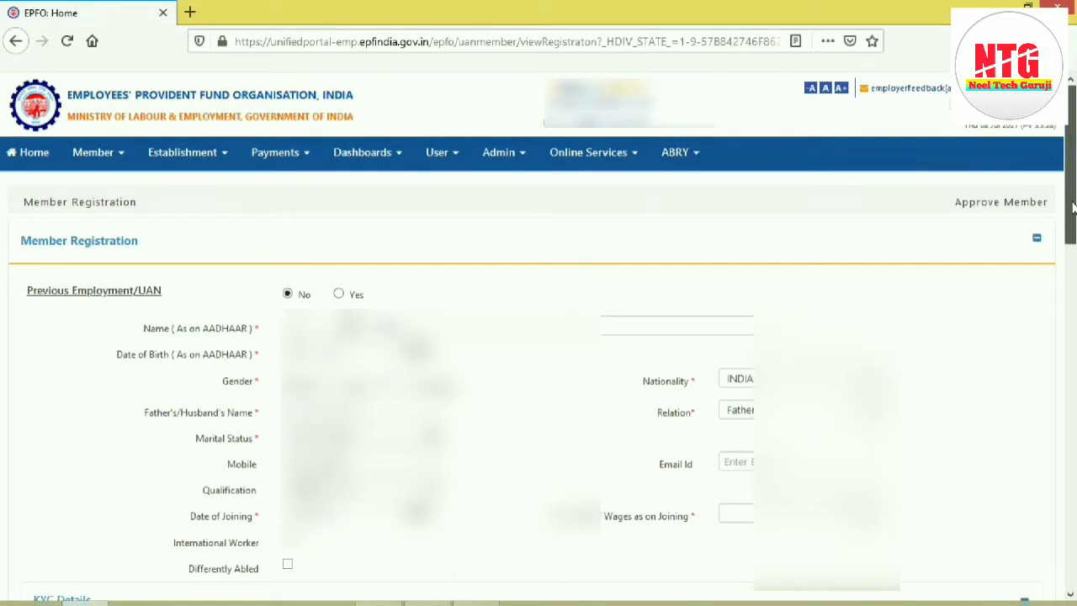
Step: Include the Bank document in the KYC details and enter its account number, name as per document and IFSC
{"action": "left_click_drag", "start_coordinate": [1073, 206], "coordinate": [1075, 264]}
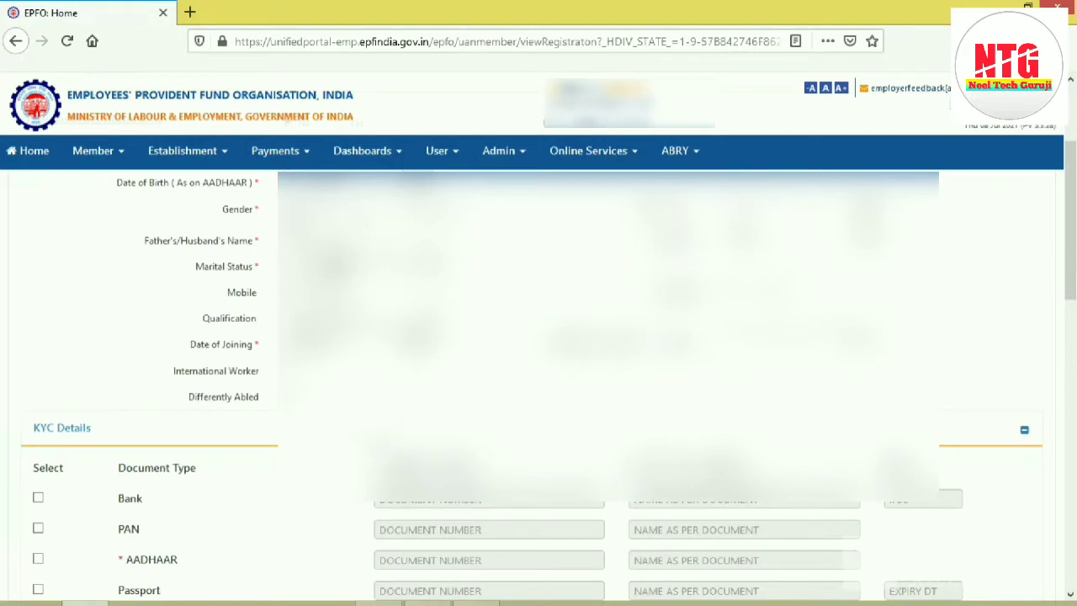
{"action": "left_click", "coordinate": [38, 497]}
{"action": "left_click", "coordinate": [515, 499]}
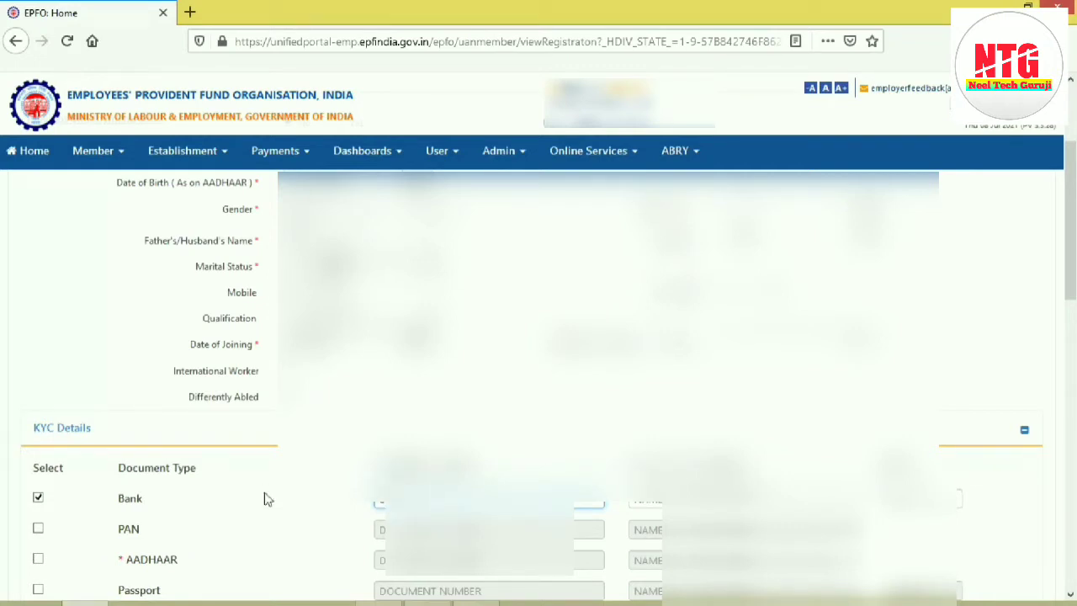
{"action": "key", "text": "Tab"}
{"action": "key", "text": "Tab"}
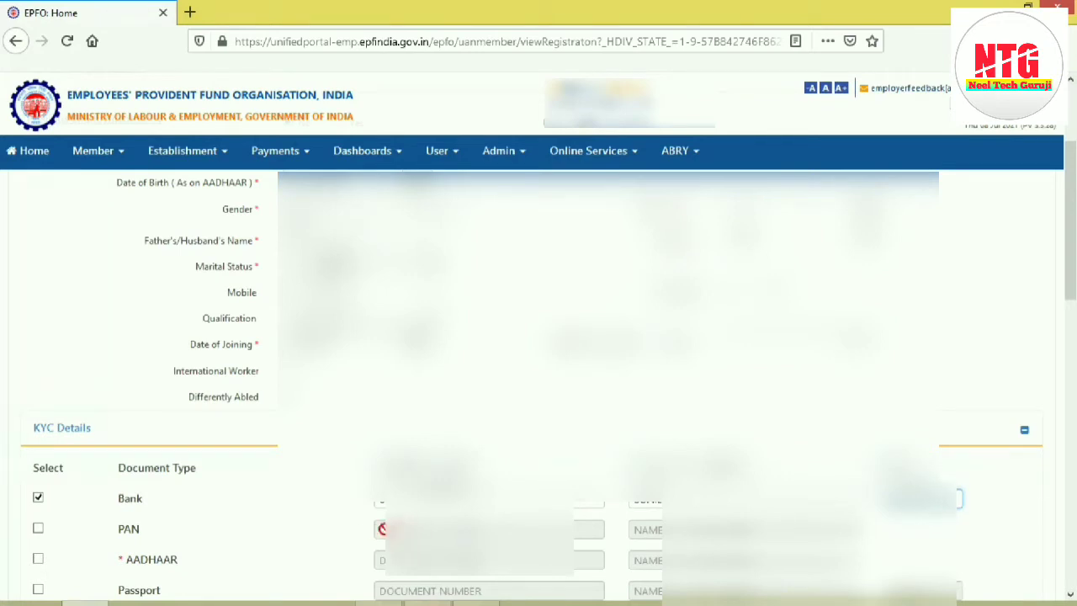
Step: Include the PAN document in the KYC details and enter the PAN number and the member's name as per document
{"action": "left_click", "coordinate": [38, 529]}
{"action": "left_click", "coordinate": [381, 529]}
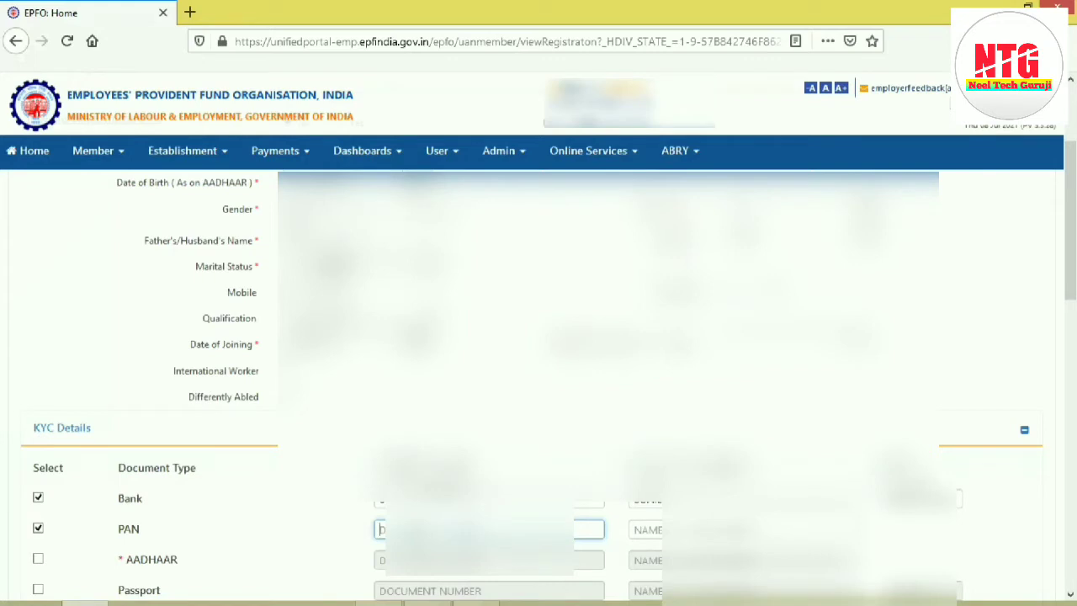
{"action": "type", "text": "K"}
{"action": "key", "text": "Tab"}
{"action": "type", "text": "SUNIL"}
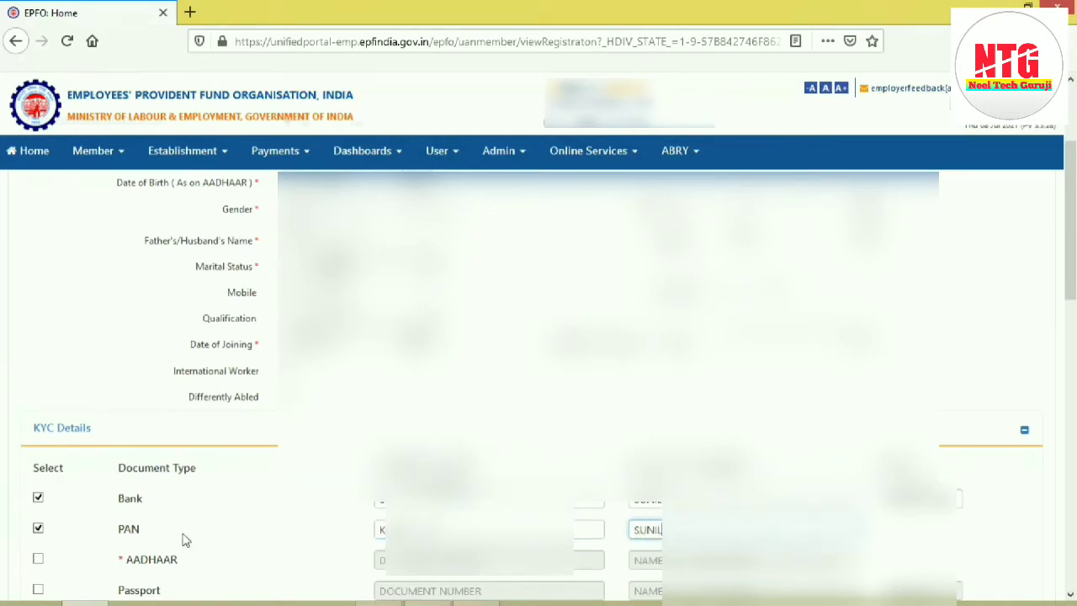
Step: Include the AADHAAR document in the KYC details and enter the Aadhaar number and the member's name as per document
{"action": "left_click", "coordinate": [38, 559]}
{"action": "left_click", "coordinate": [480, 561]}
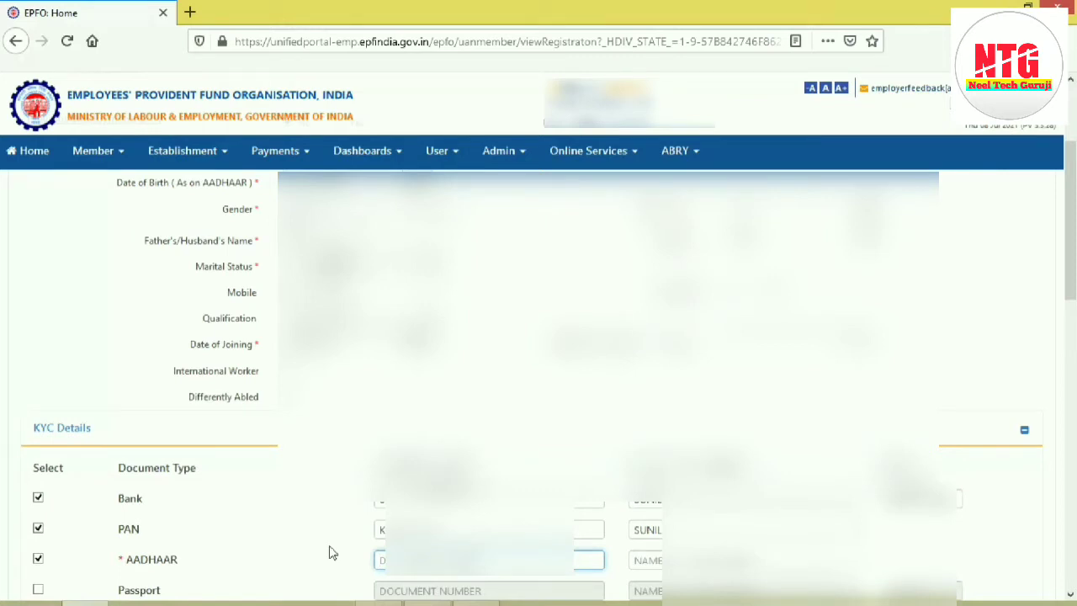
{"action": "type", "text": "2"}
{"action": "key", "text": "Tab"}
{"action": "type", "text": "S"}
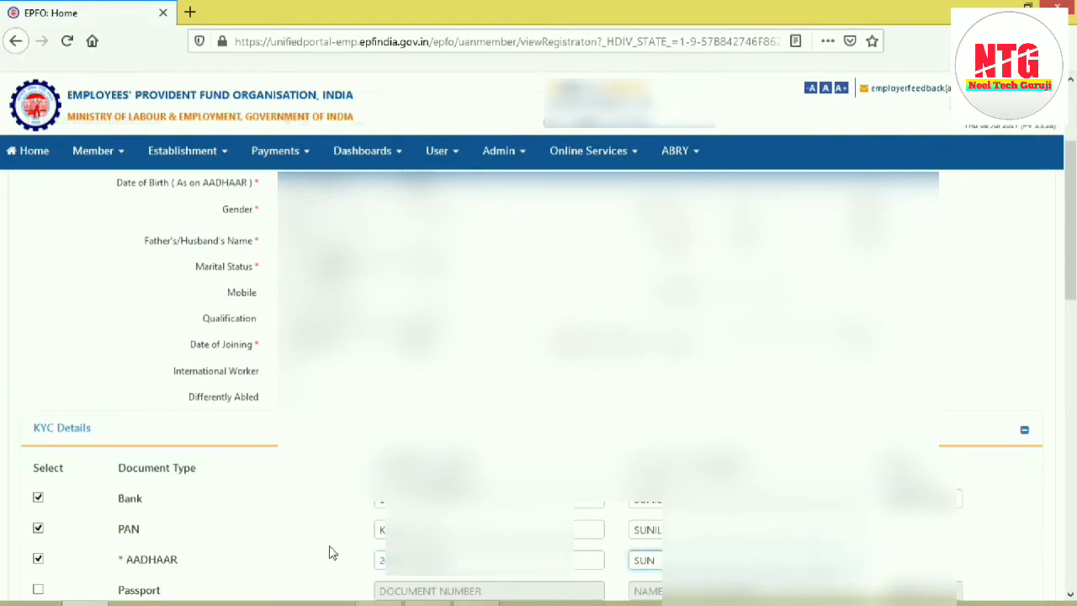
Step: Save the member registration details and confirm the save
{"action": "left_click", "coordinate": [330, 551]}
{"action": "scroll", "coordinate": [1067, 278], "scroll_direction": "down", "scroll_amount": 3}
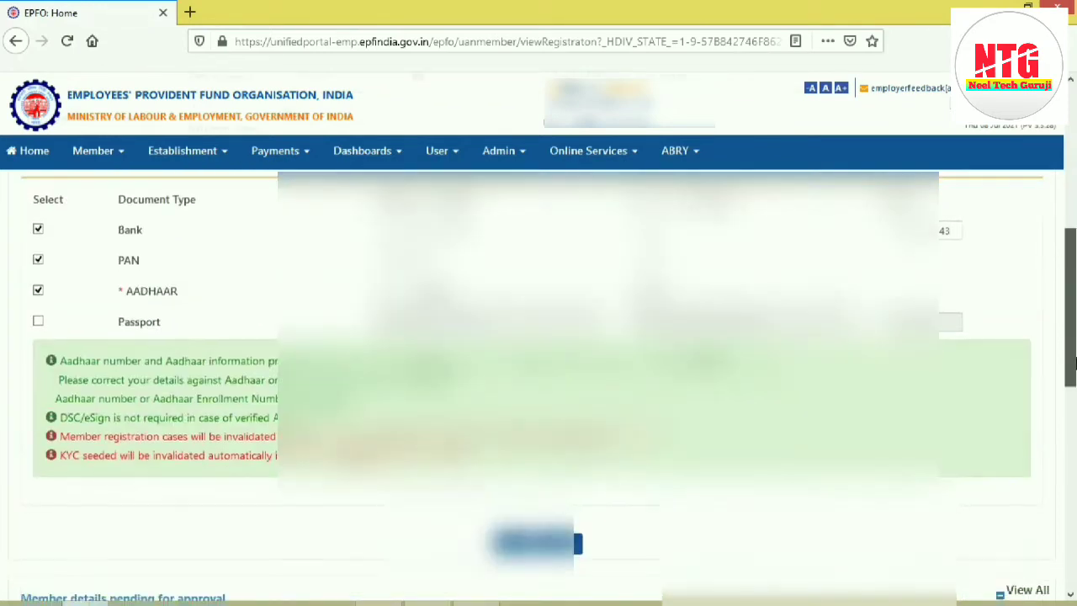
{"action": "left_click", "coordinate": [513, 545]}
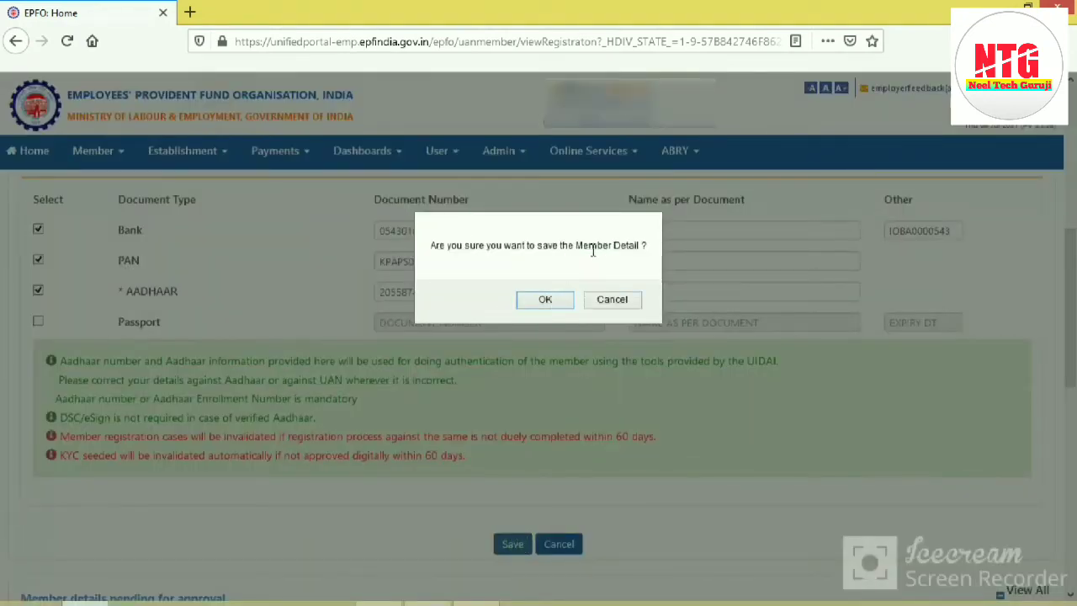
{"action": "left_click_drag", "start_coordinate": [437, 245], "coordinate": [562, 245]}
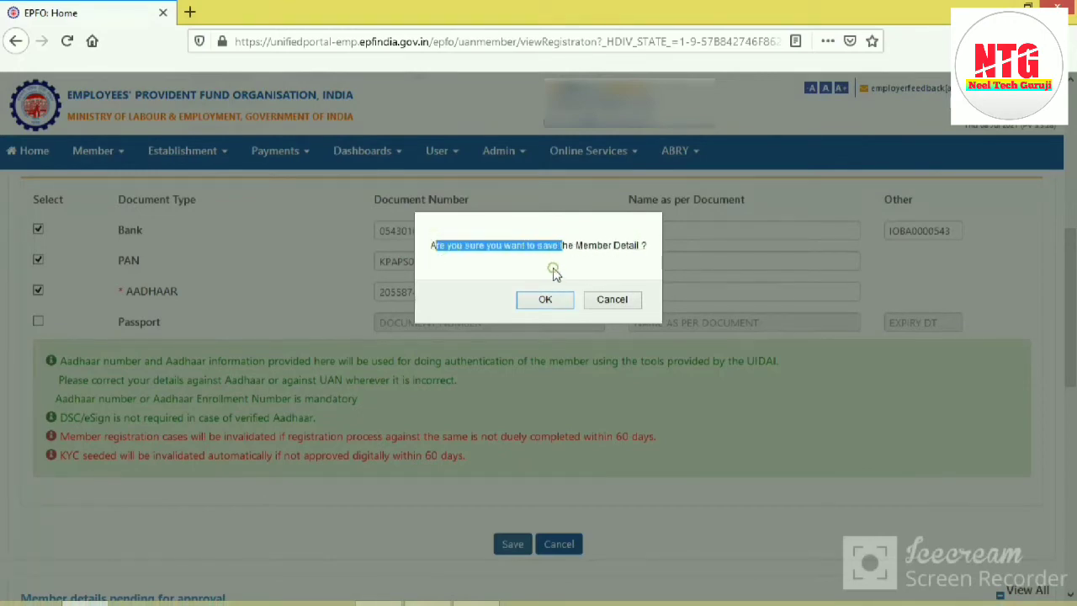
{"action": "left_click", "coordinate": [547, 301]}
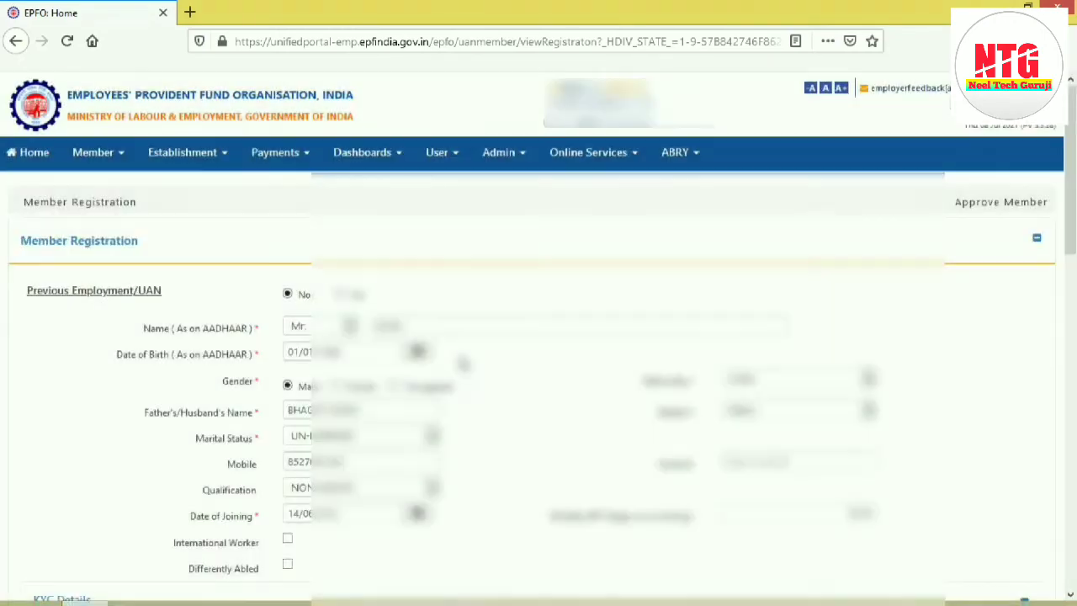
Step: Copy the existing UAN from the message above the AADHAAR row in the KYC details
{"action": "left_click_drag", "start_coordinate": [1067, 199], "coordinate": [1074, 304]}
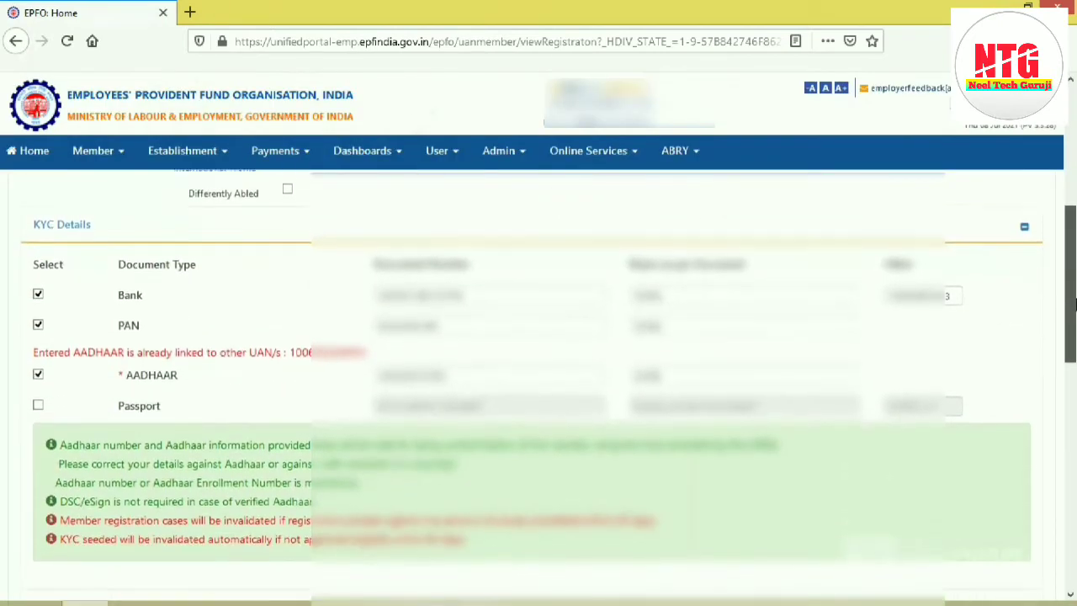
{"action": "left_click_drag", "start_coordinate": [32, 355], "coordinate": [367, 360]}
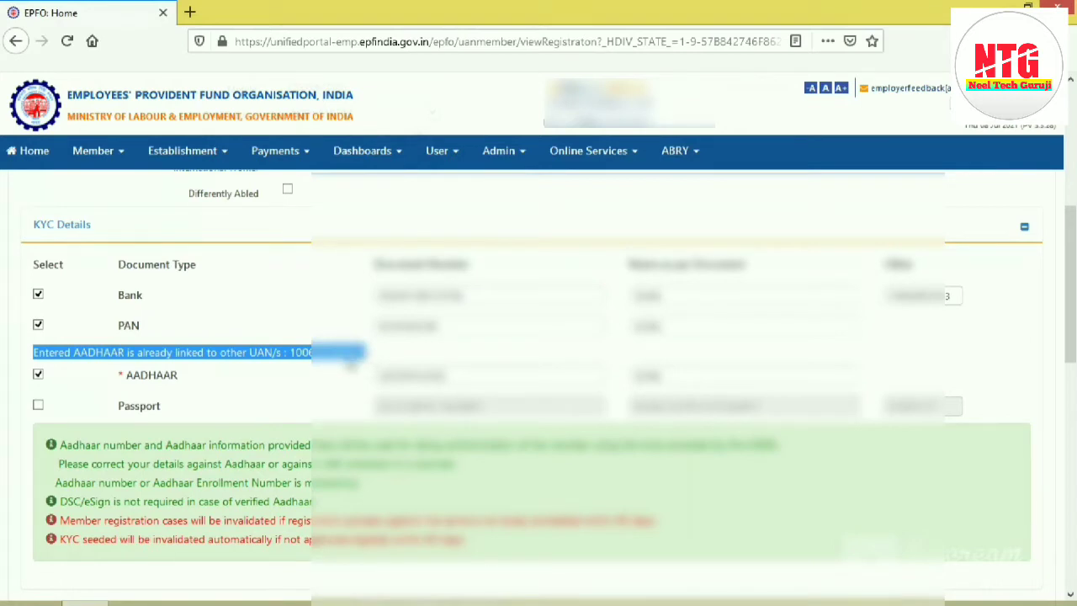
{"action": "left_click", "coordinate": [345, 362]}
{"action": "left_click_drag", "start_coordinate": [293, 357], "coordinate": [367, 372]}
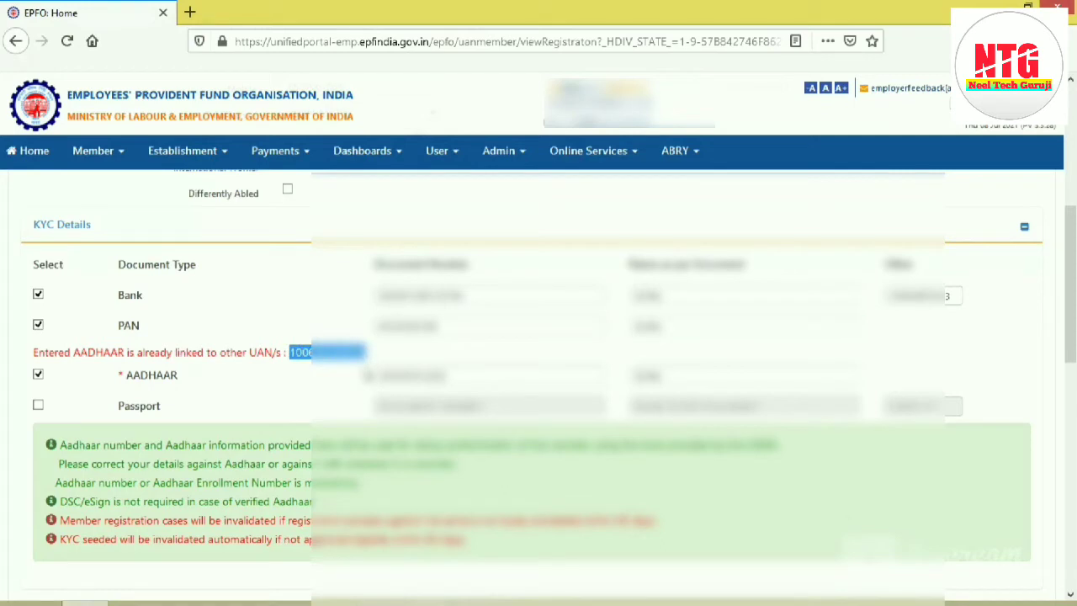
{"action": "left_click", "coordinate": [325, 380]}
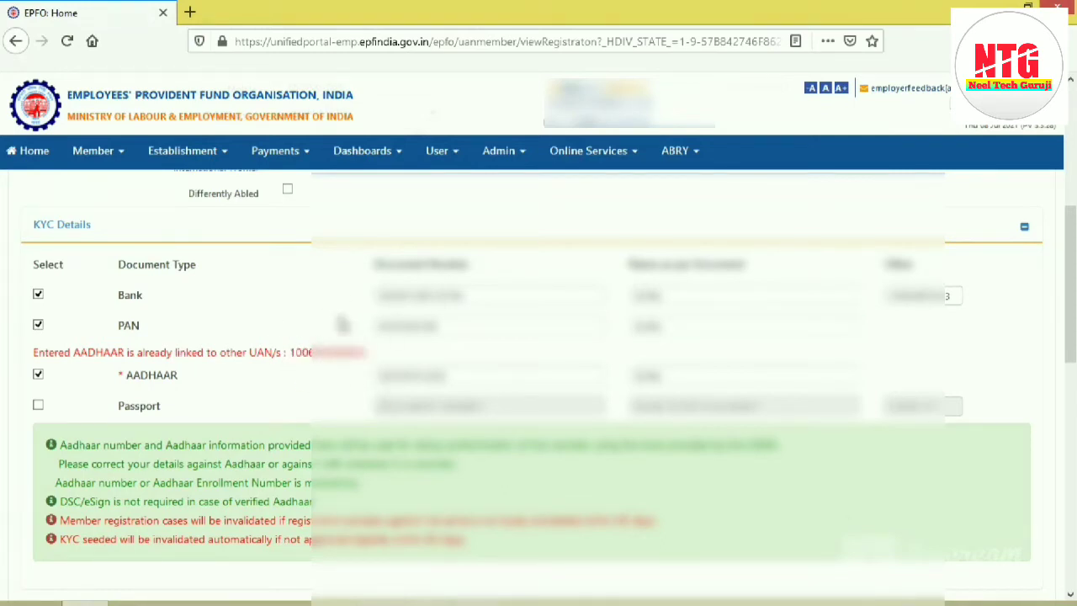
Step: Set Previous Employment/UAN to Yes and enter the copied UAN and the member's name
{"action": "scroll", "coordinate": [255, 365], "scroll_direction": "down", "scroll_amount": 1}
{"action": "scroll", "coordinate": [255, 365], "scroll_direction": "down", "scroll_amount": 2}
{"action": "left_click_drag", "start_coordinate": [1070, 262], "coordinate": [1075, 139]}
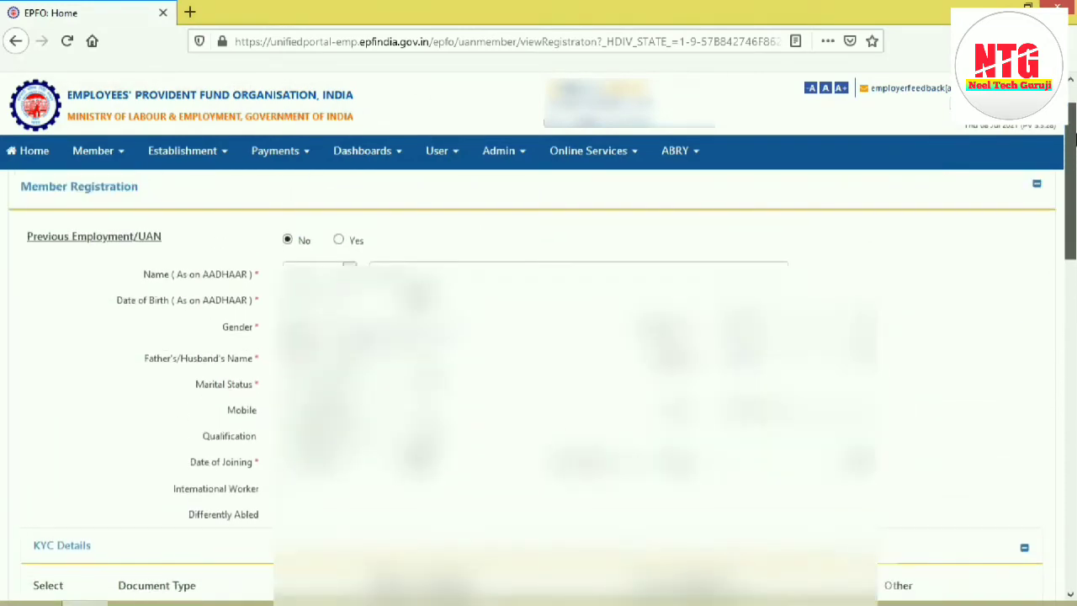
{"action": "left_click", "coordinate": [339, 242]}
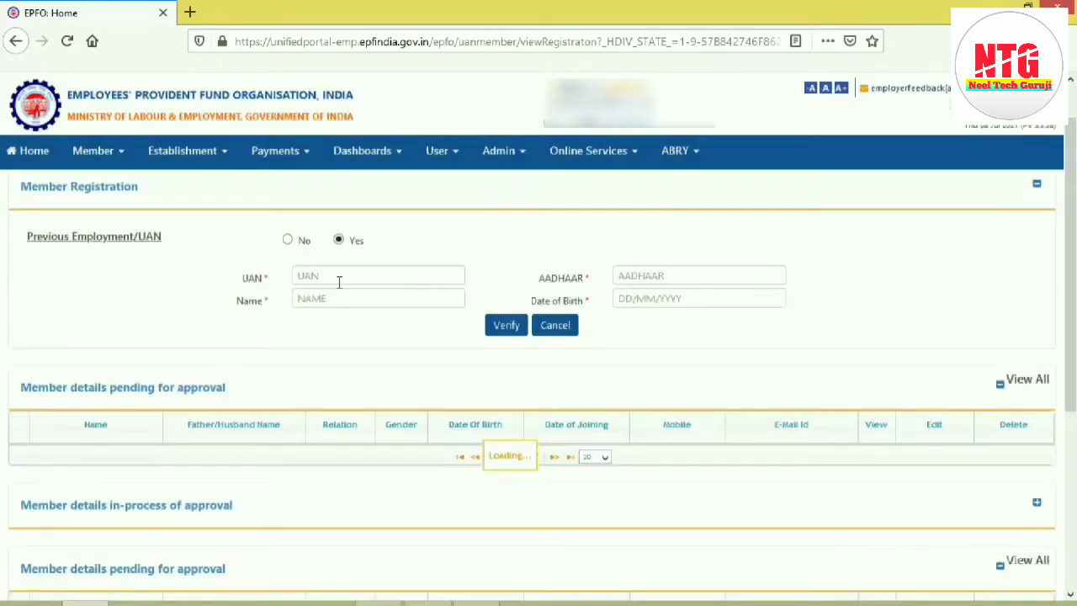
{"action": "left_click", "coordinate": [339, 282]}
{"action": "key", "text": "ctrl+v"}
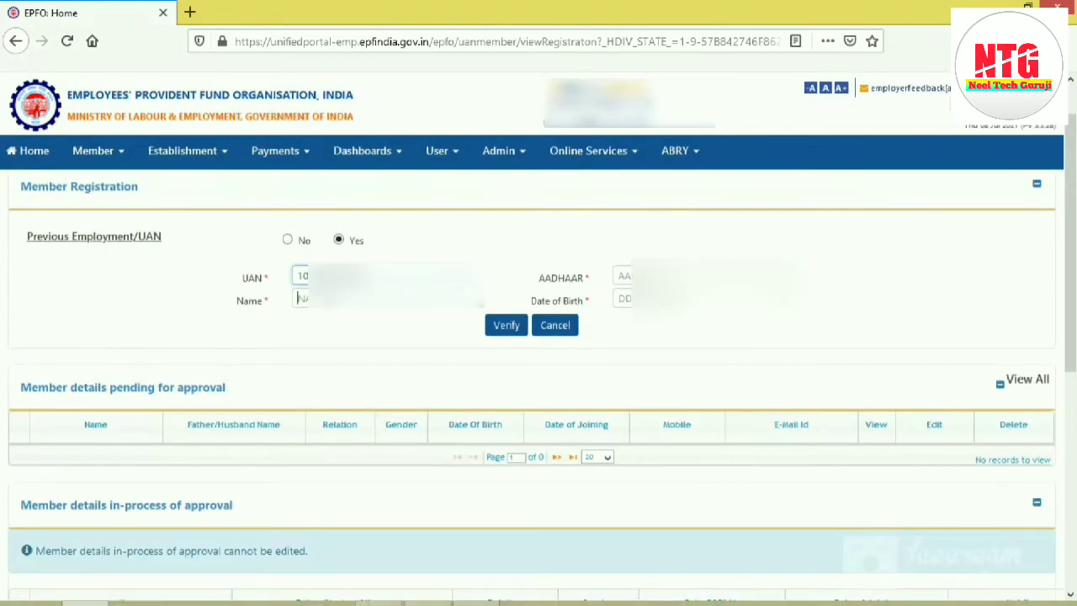
{"action": "type", "text": "SU"}
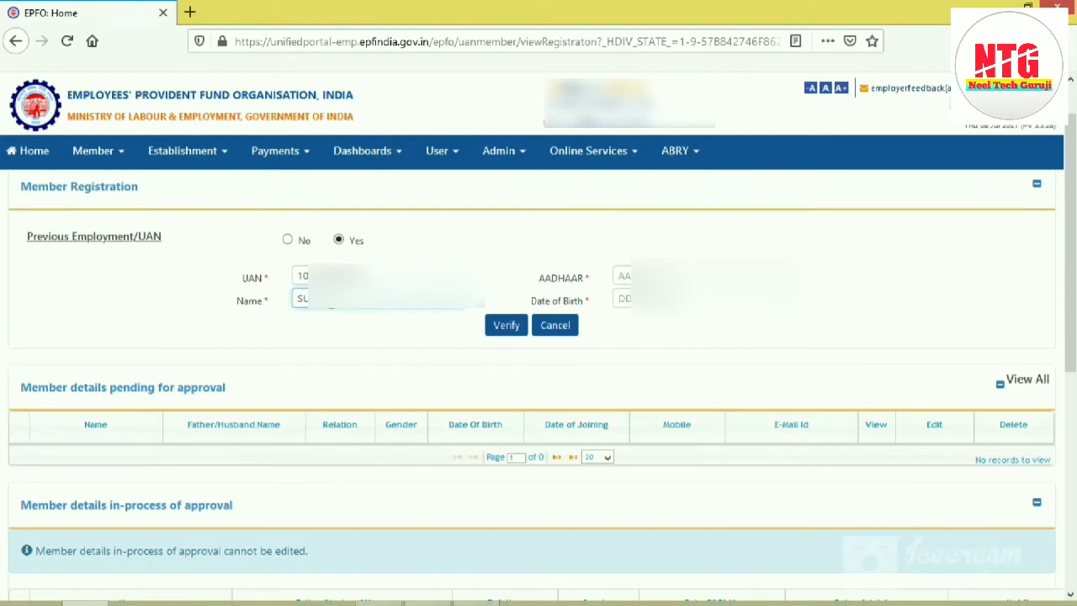
Step: Enter the member's Aadhaar number and date of birth, verify the details and accept the verification result
{"action": "left_click", "coordinate": [674, 276]}
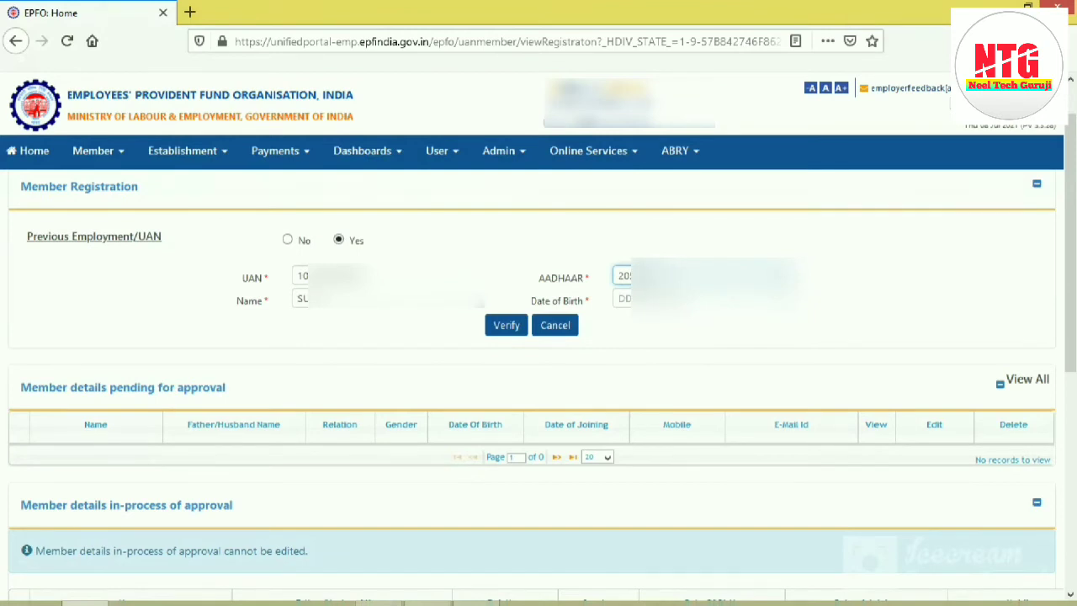
{"action": "key", "text": "Tab"}
{"action": "type", "text": "01"}
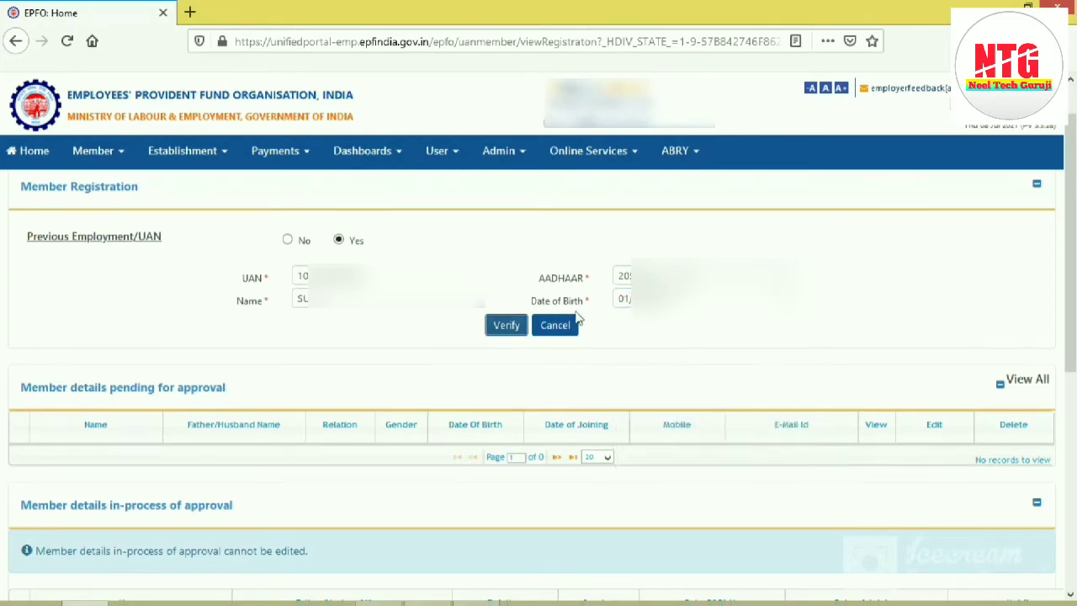
{"action": "left_click", "coordinate": [517, 324]}
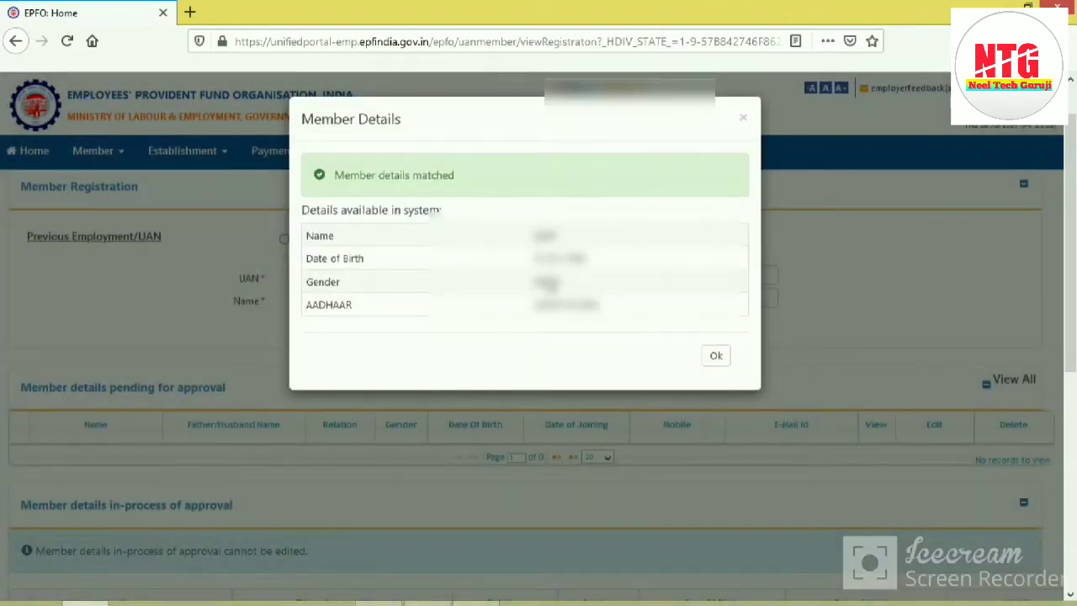
{"action": "mouse_move", "coordinate": [341, 184]}
{"action": "left_mouse_down"}
{"action": "mouse_move", "coordinate": [468, 180]}
{"action": "mouse_move", "coordinate": [336, 185]}
{"action": "left_mouse_up"}
{"action": "left_click", "coordinate": [469, 180]}
{"action": "left_click", "coordinate": [716, 356]}
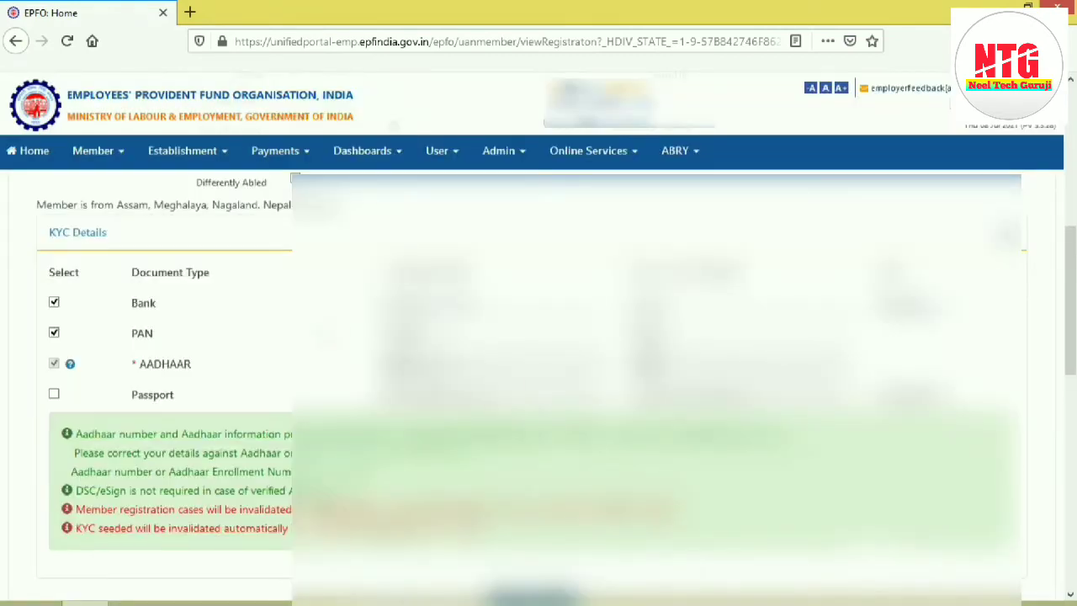
Step: Check the prefilled Aadhaar and mobile details and pick the member's date of joining
{"action": "left_click_drag", "start_coordinate": [1075, 322], "coordinate": [1072, 192]}
{"action": "scroll", "coordinate": [1073, 193], "scroll_direction": "down", "scroll_amount": 1}
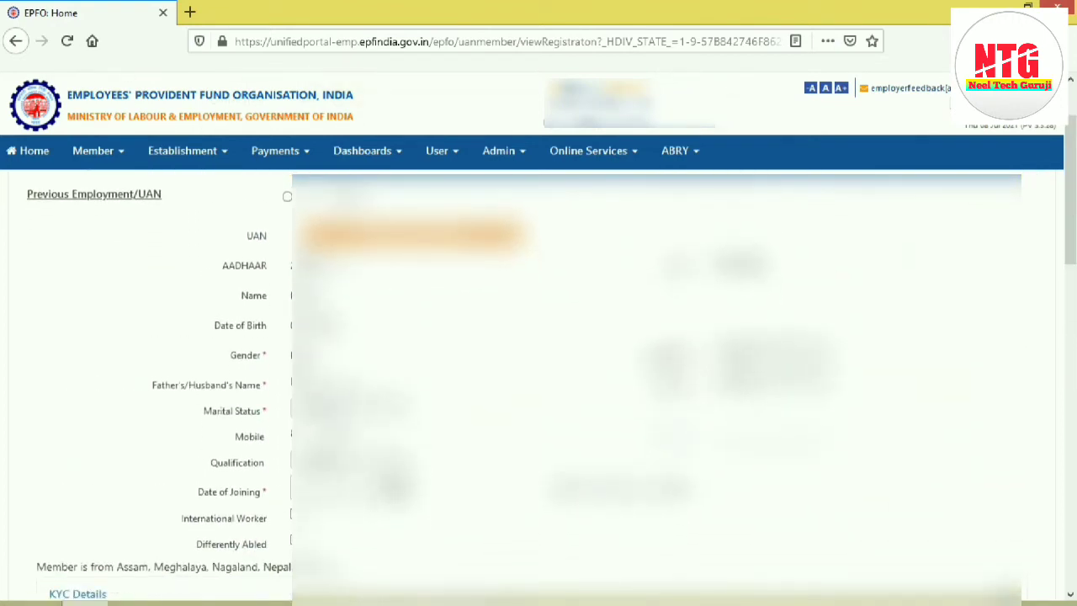
{"action": "left_click", "coordinate": [292, 268]}
{"action": "left_click", "coordinate": [347, 270]}
{"action": "left_click_drag", "start_coordinate": [287, 436], "coordinate": [360, 433]}
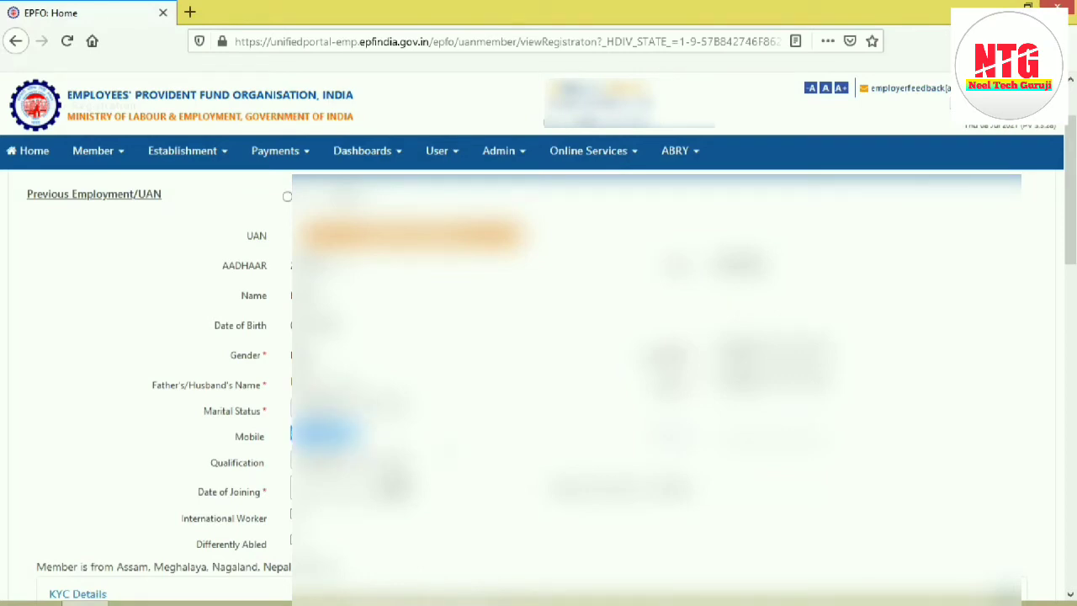
{"action": "left_click", "coordinate": [337, 436]}
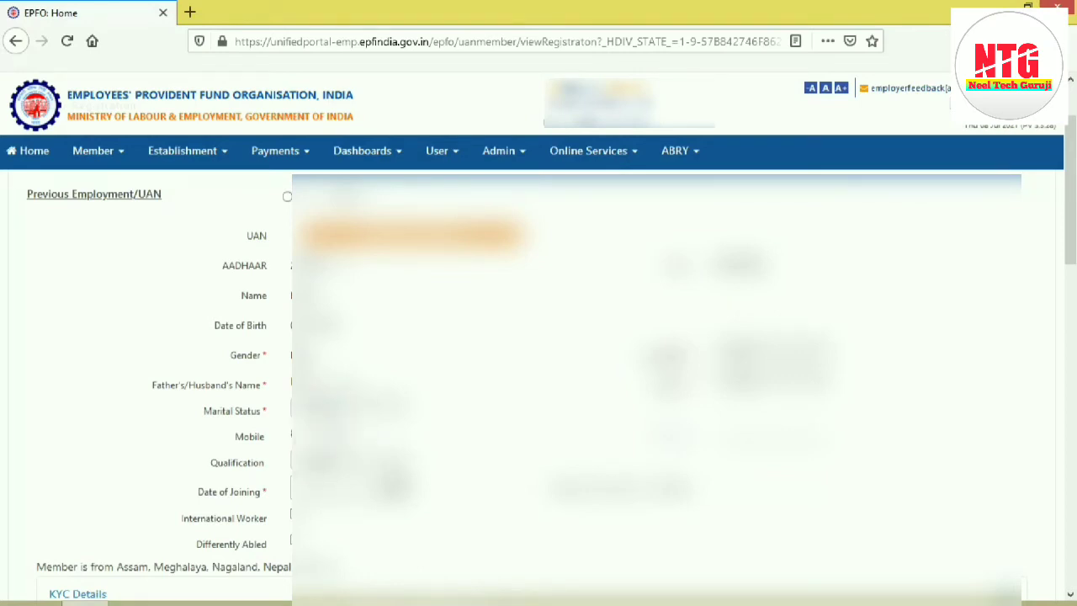
{"action": "left_click_drag", "start_coordinate": [385, 512], "coordinate": [330, 482]}
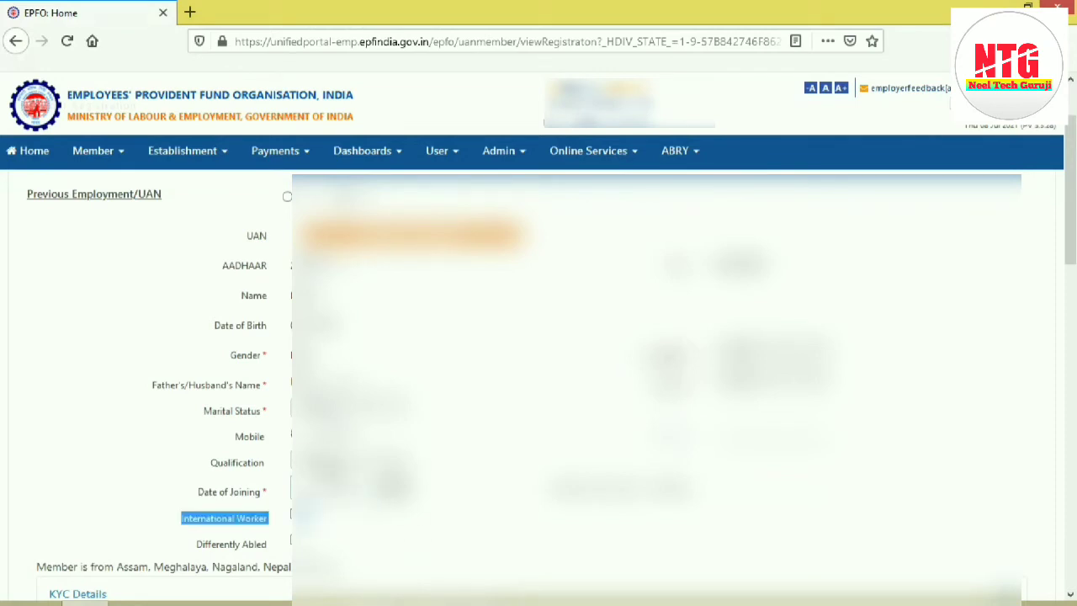
{"action": "left_click", "coordinate": [393, 486]}
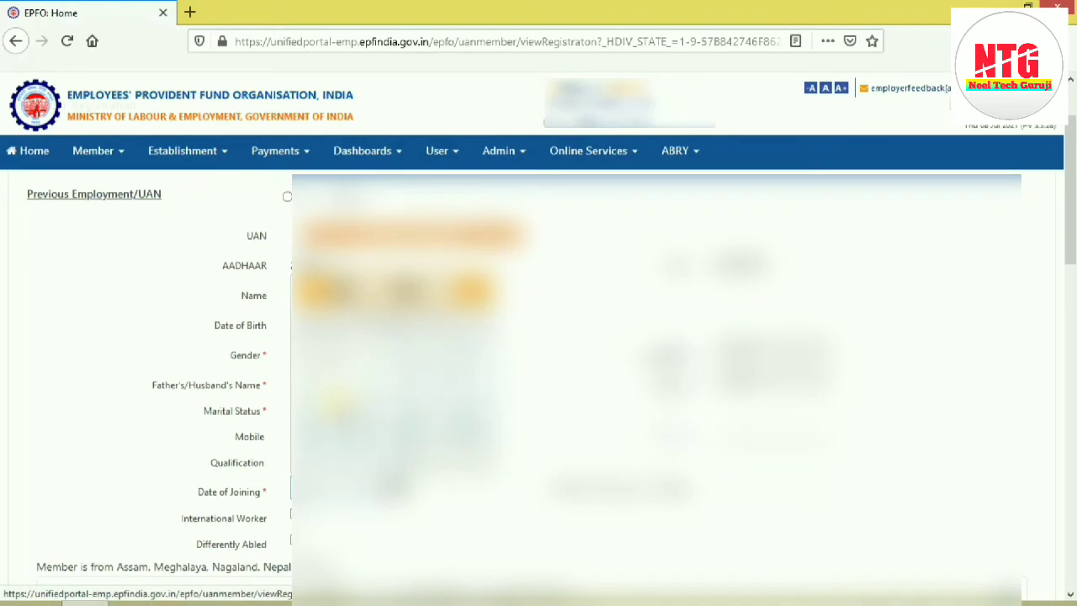
{"action": "left_click", "coordinate": [338, 404]}
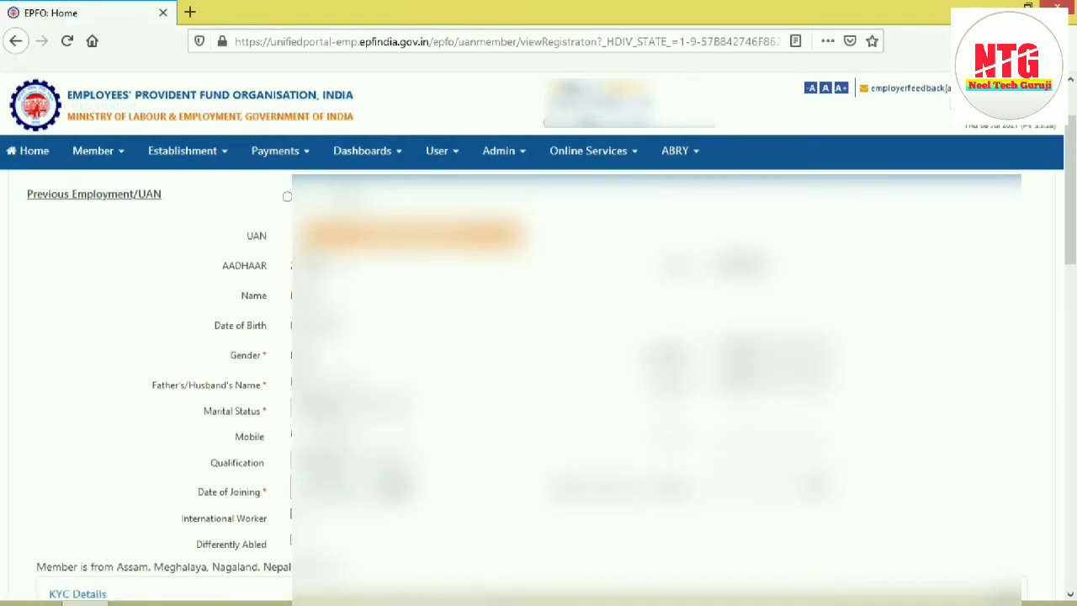
Step: Check the Bank, PAN and AADHAAR entries in the KYC details, then save the member record and confirm
{"action": "left_click_drag", "start_coordinate": [1073, 267], "coordinate": [1074, 324]}
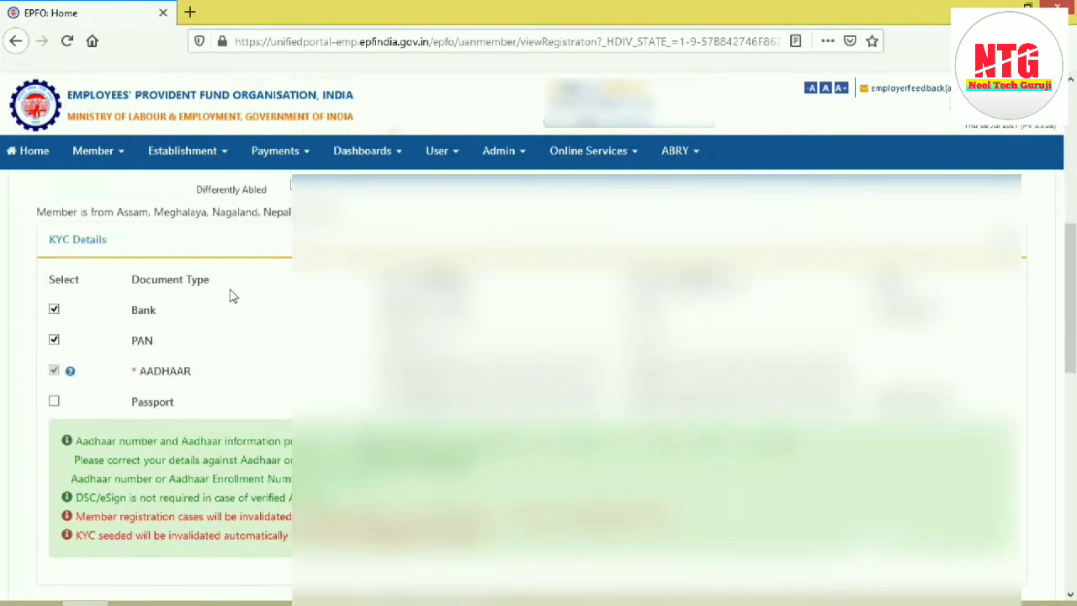
{"action": "left_click_drag", "start_coordinate": [943, 290], "coordinate": [966, 375]}
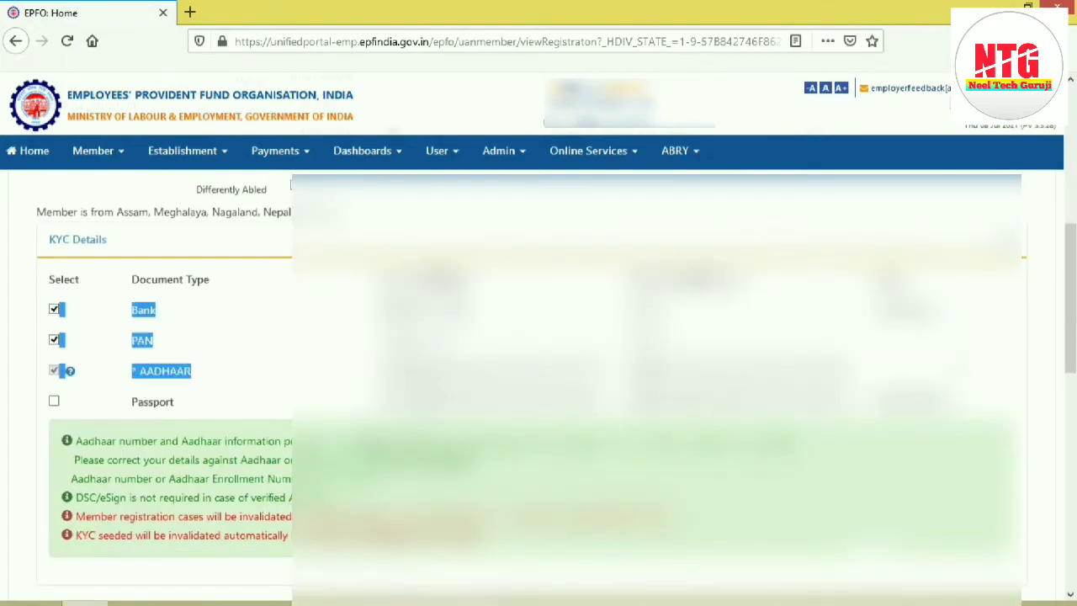
{"action": "left_click", "coordinate": [85, 276]}
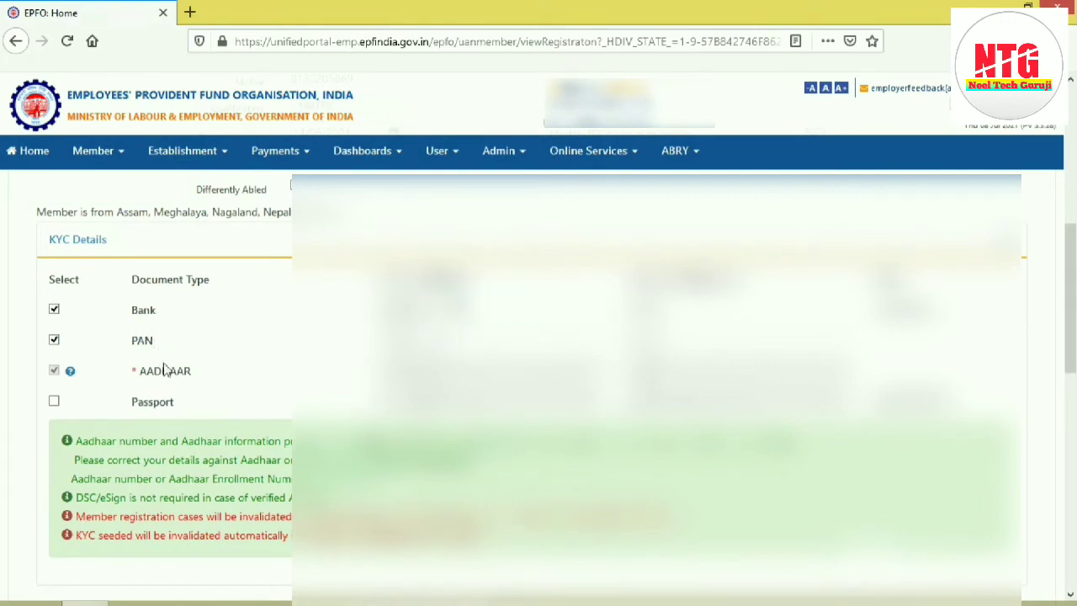
{"action": "left_click_drag", "start_coordinate": [1071, 252], "coordinate": [1074, 317]}
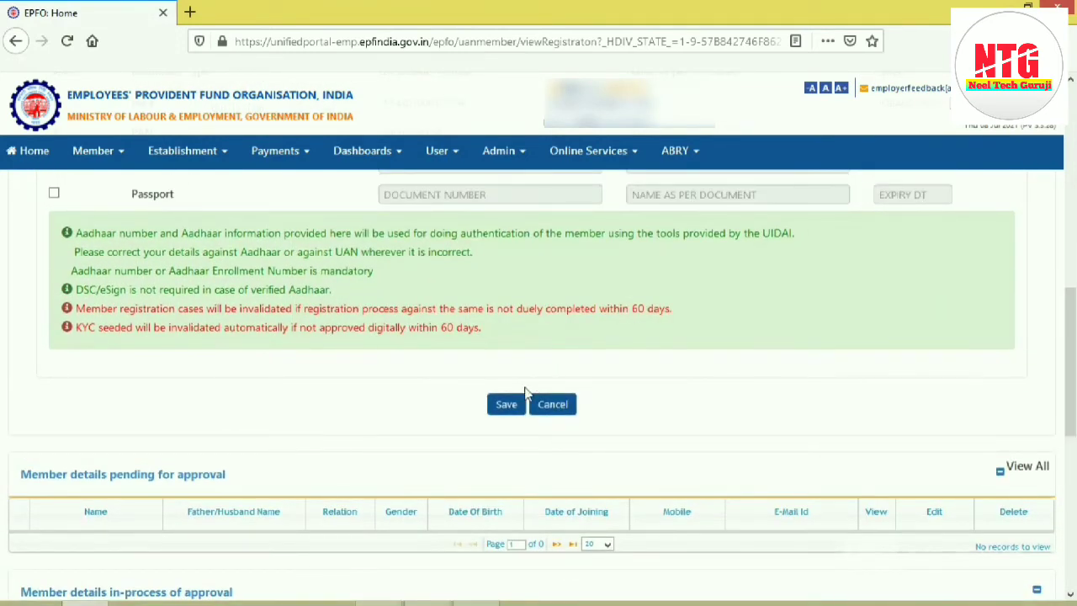
{"action": "left_click", "coordinate": [505, 406]}
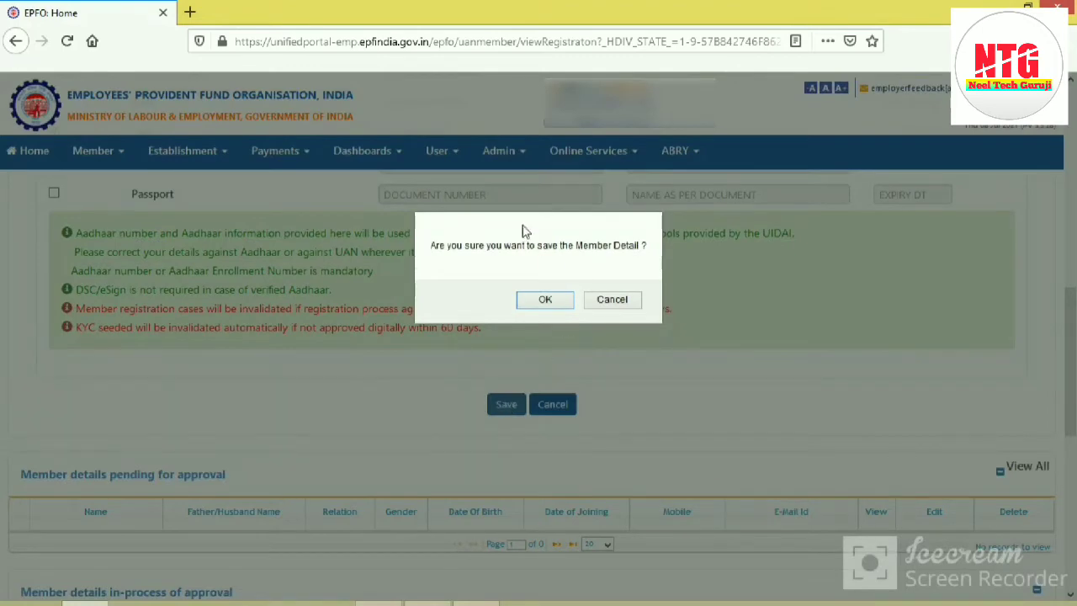
{"action": "left_click", "coordinate": [556, 298]}
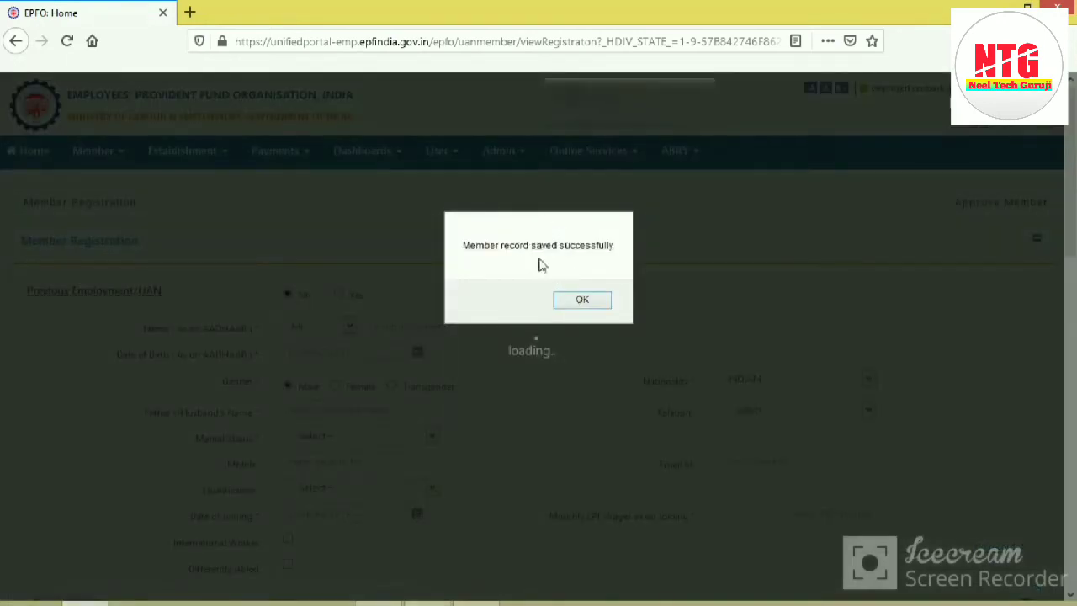
{"action": "left_click", "coordinate": [580, 300]}
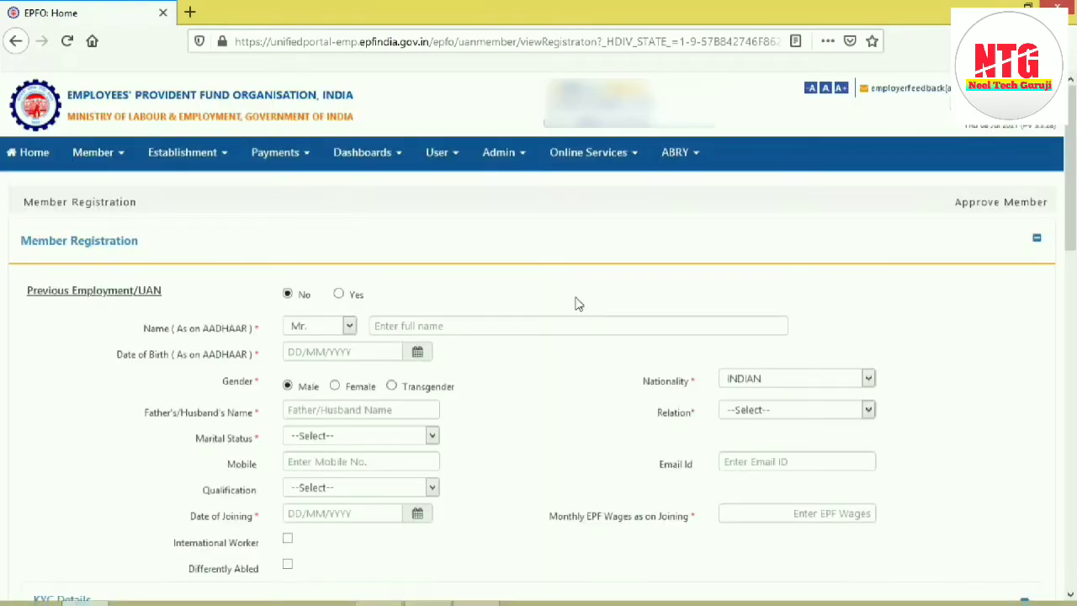
Step: Check the saved member's entry under Member details pending for approval
{"action": "scroll", "coordinate": [560, 378], "scroll_direction": "down", "scroll_amount": 3}
{"action": "left_click_drag", "start_coordinate": [1075, 244], "coordinate": [1076, 408]}
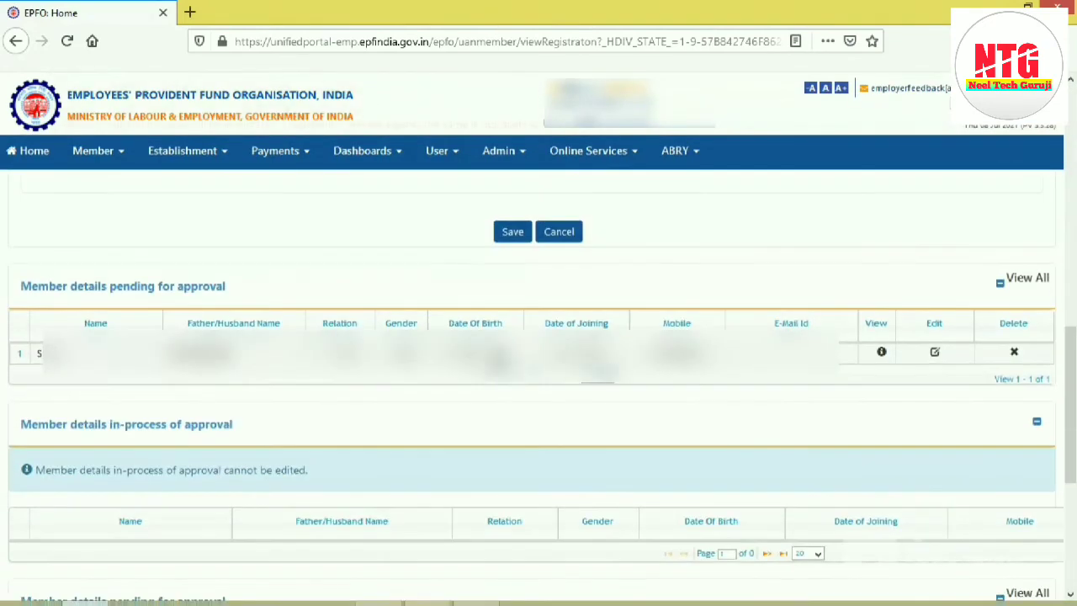
{"action": "left_click_drag", "start_coordinate": [17, 290], "coordinate": [257, 294]}
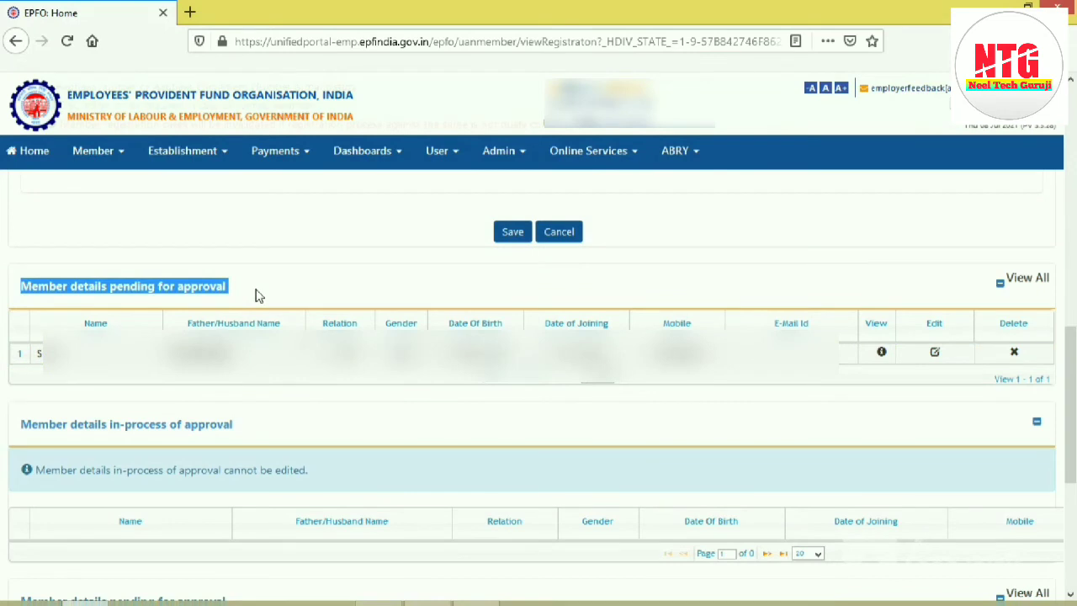
{"action": "left_click", "coordinate": [252, 291]}
{"action": "left_click_drag", "start_coordinate": [34, 354], "coordinate": [42, 354]}
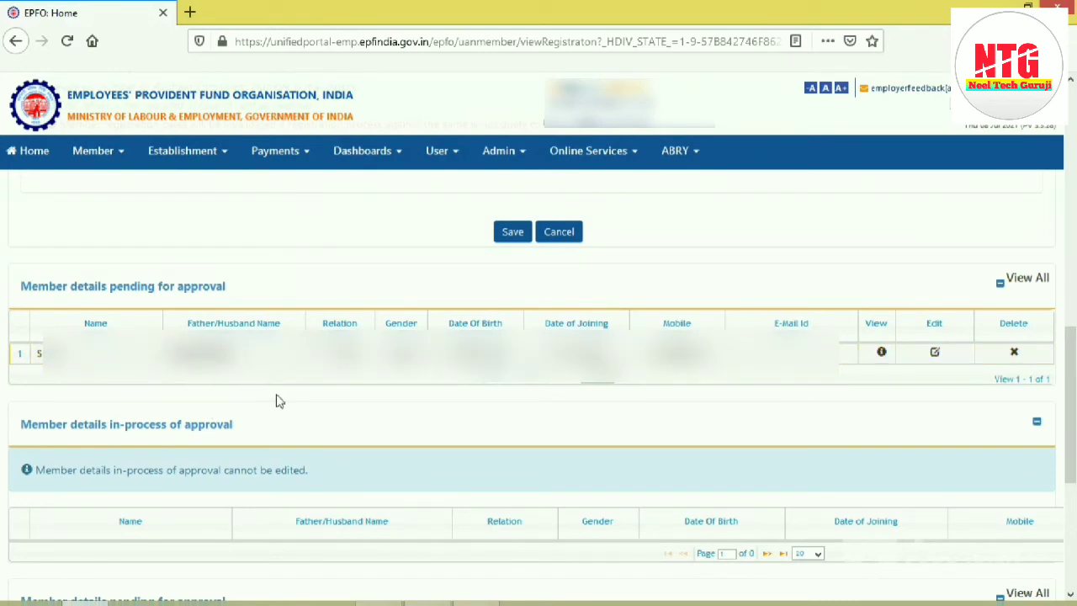
Step: Open the member approvals and read through the document of the pending Individual Registration
{"action": "left_click", "coordinate": [115, 158]}
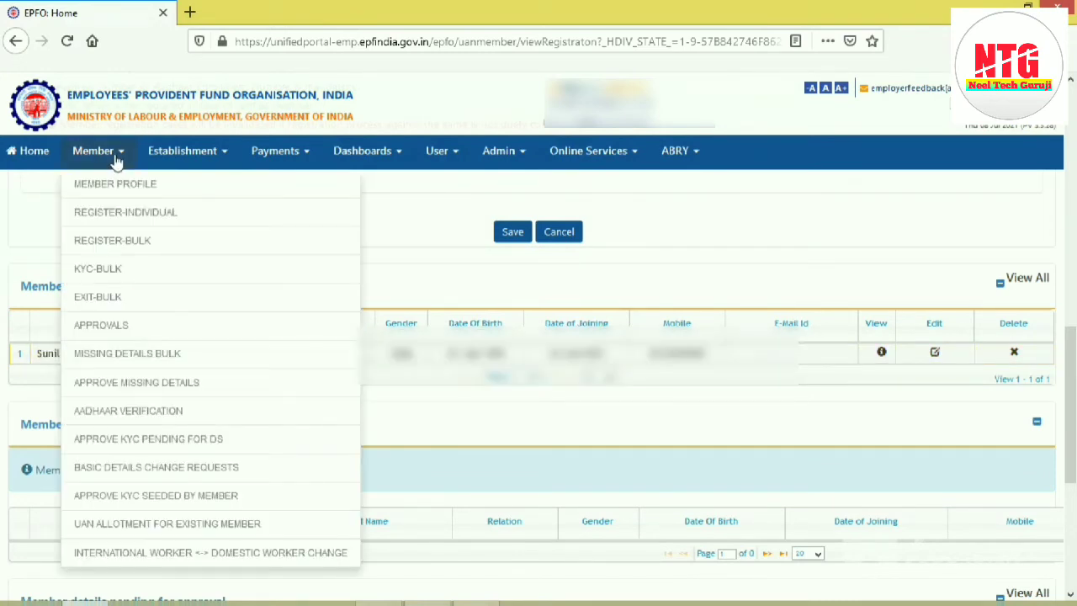
{"action": "left_click", "coordinate": [95, 329]}
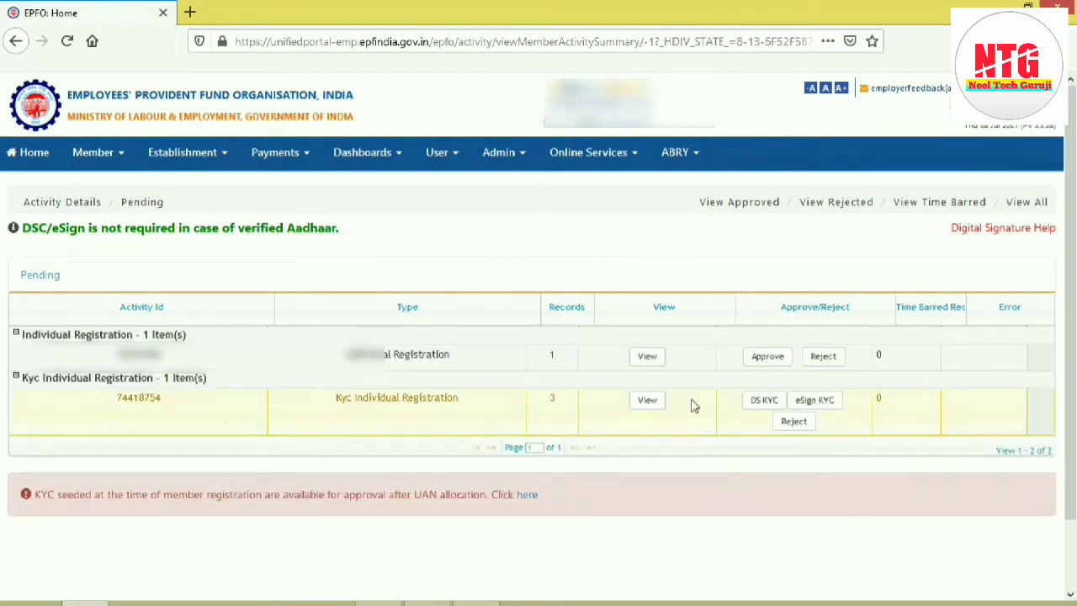
{"action": "left_click", "coordinate": [647, 360]}
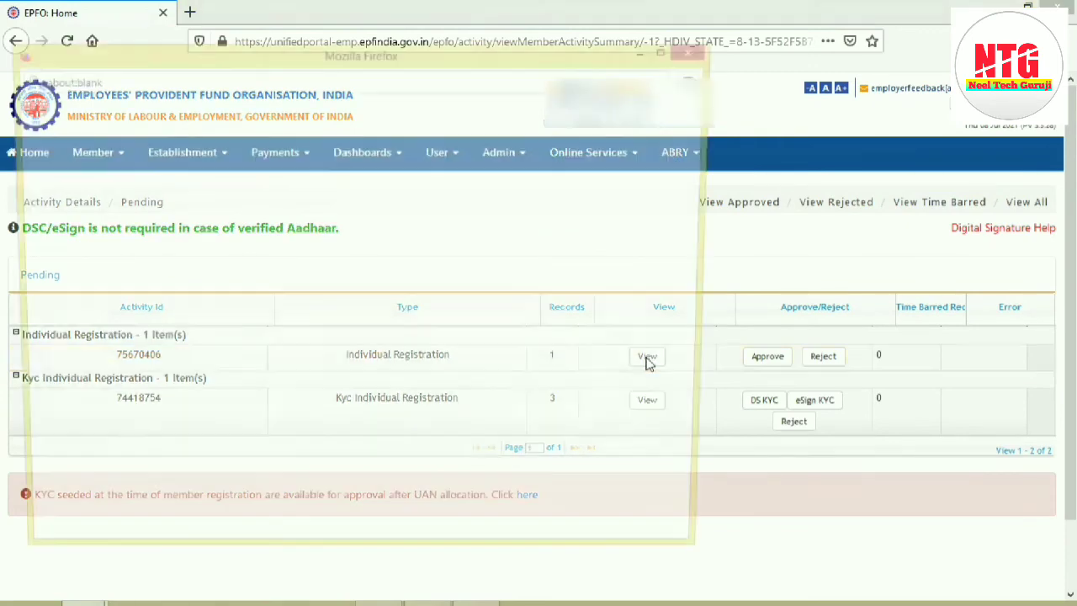
{"action": "left_click", "coordinate": [671, 48]}
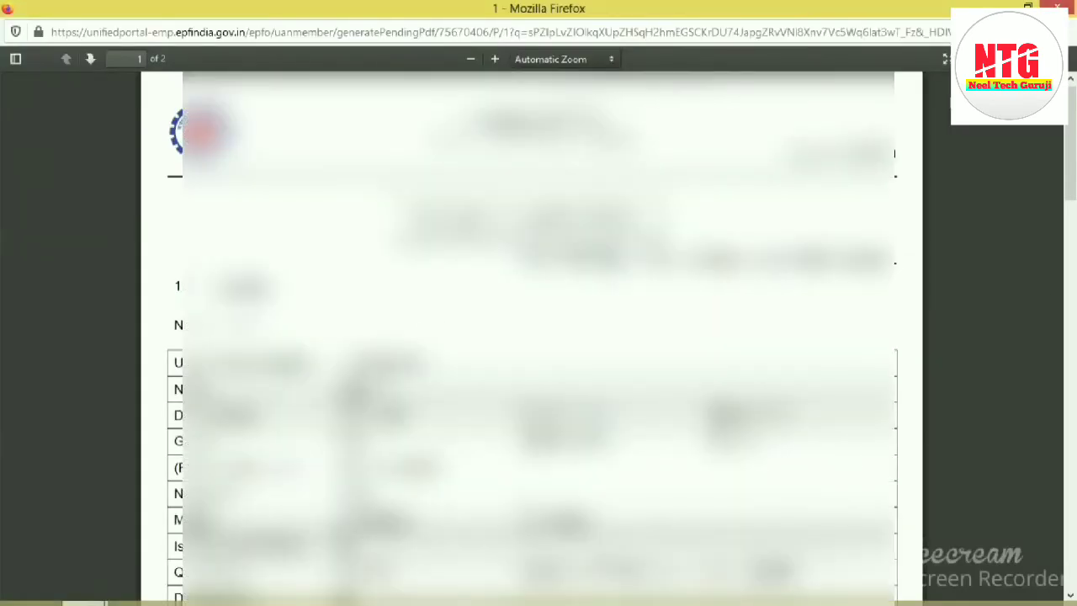
{"action": "scroll", "coordinate": [1075, 202], "scroll_direction": "down", "scroll_amount": 3}
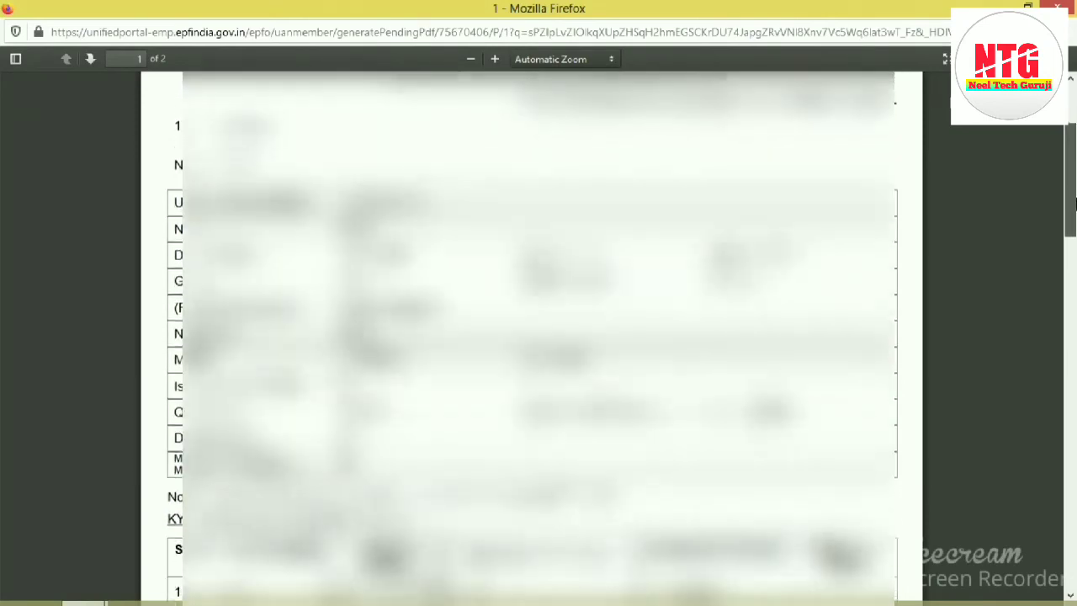
{"action": "scroll", "coordinate": [1074, 202], "scroll_direction": "down", "scroll_amount": 2}
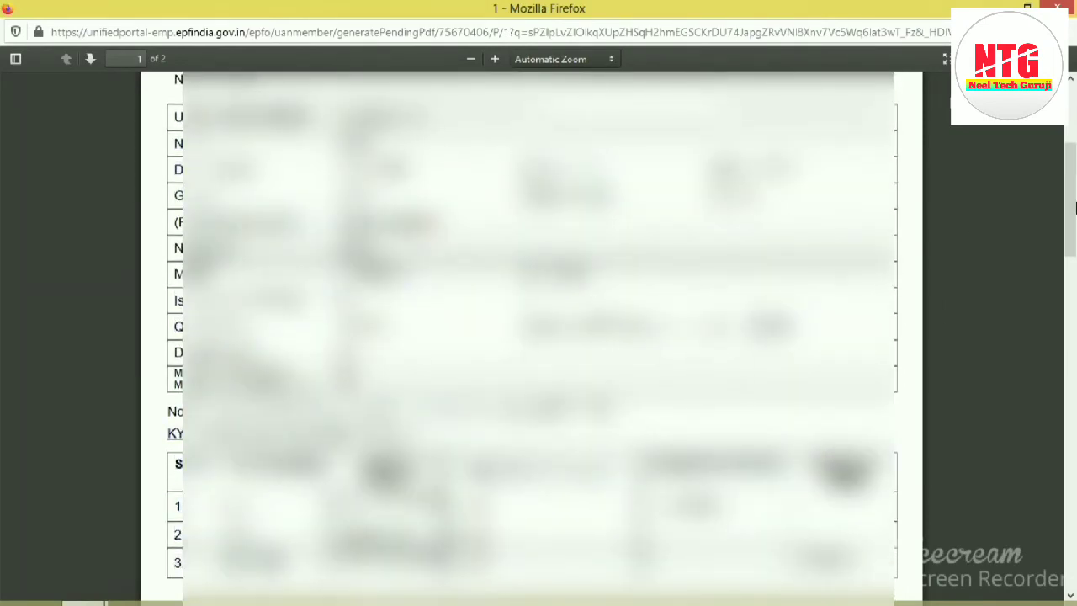
{"action": "left_click_drag", "start_coordinate": [1074, 206], "coordinate": [1076, 338]}
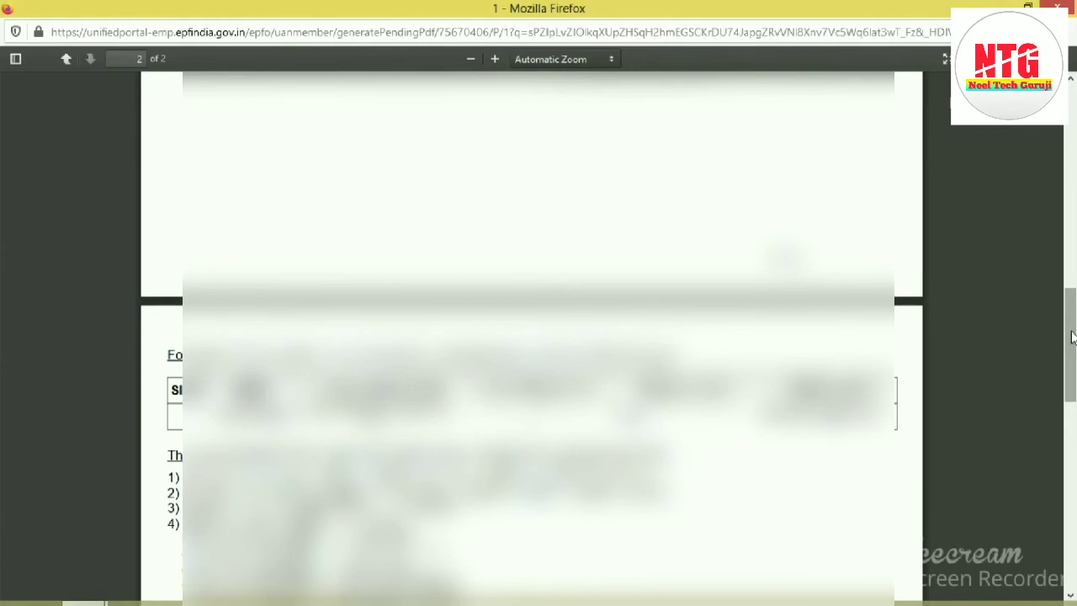
Step: Read through the second page of the pending Individual Registration document, including its heading and numbered notes
{"action": "left_click_drag", "start_coordinate": [1073, 337], "coordinate": [1076, 358]}
{"action": "left_click_drag", "start_coordinate": [690, 264], "coordinate": [168, 260]}
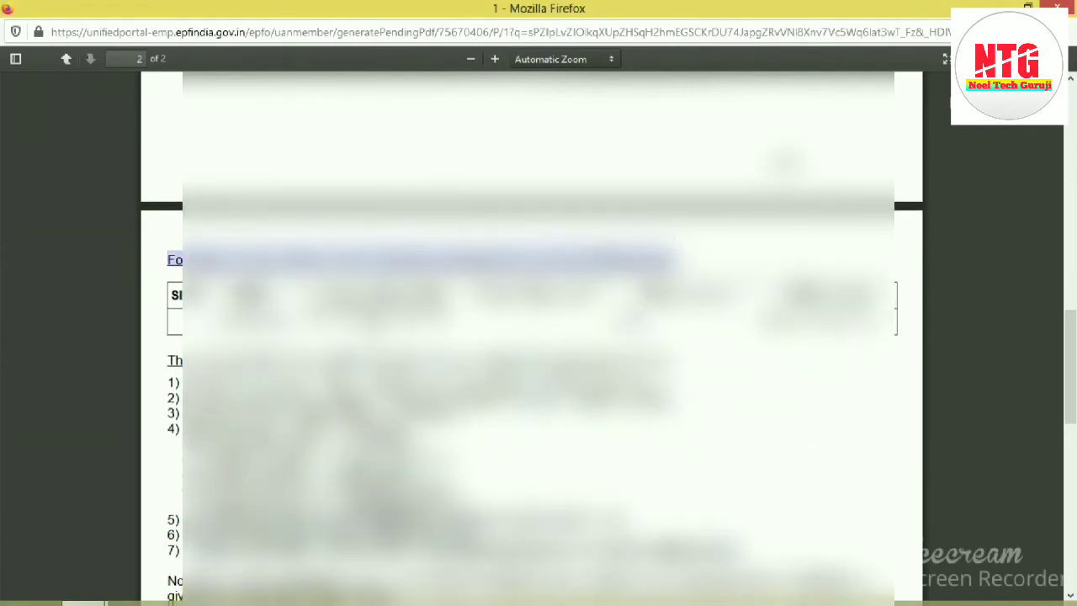
{"action": "left_click", "coordinate": [818, 360]}
{"action": "left_click_drag", "start_coordinate": [1075, 347], "coordinate": [1076, 117]}
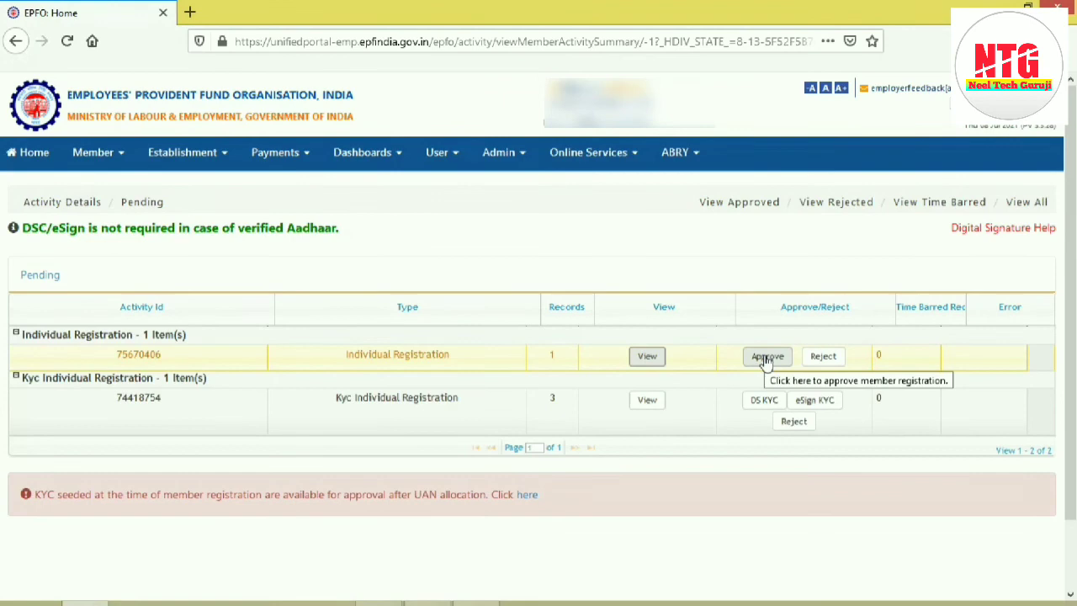
Step: Approve the pending Individual Registration and confirm the approval
{"action": "left_click", "coordinate": [766, 357]}
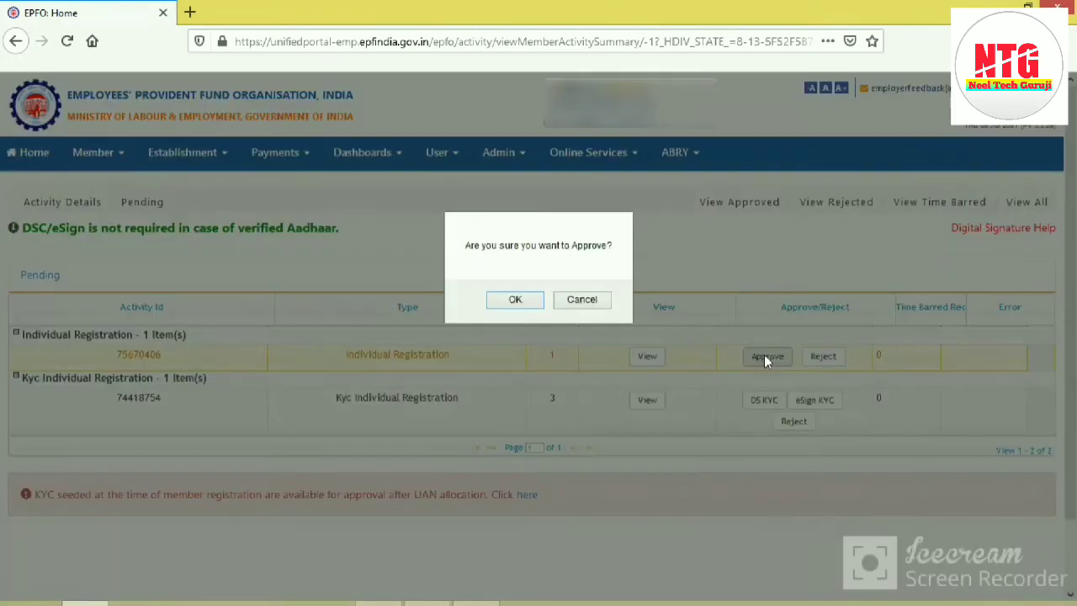
{"action": "left_click", "coordinate": [515, 301]}
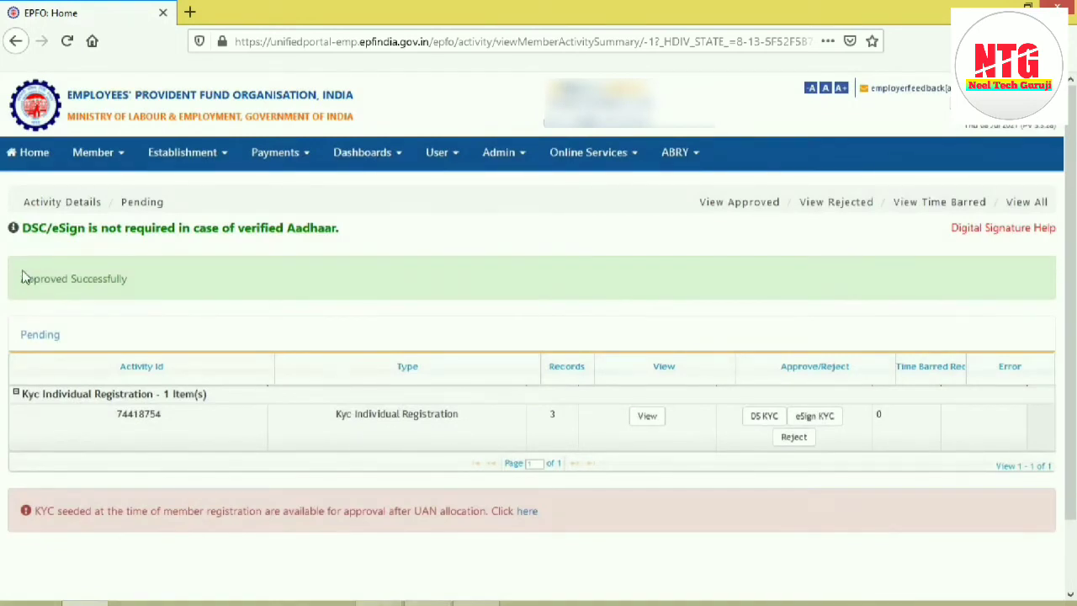
{"action": "left_click_drag", "start_coordinate": [24, 279], "coordinate": [165, 287]}
{"action": "left_click", "coordinate": [168, 289]}
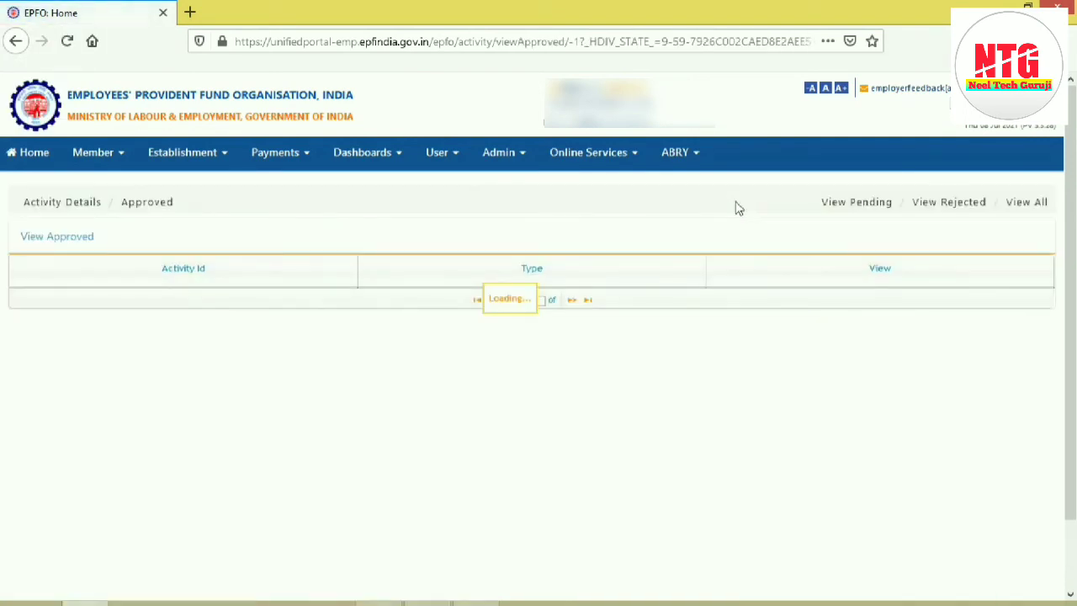
Step: View the approved activities with all type groups collapsed except Individual Registration
{"action": "left_click_drag", "start_coordinate": [24, 299], "coordinate": [225, 307]}
{"action": "left_click", "coordinate": [226, 307]}
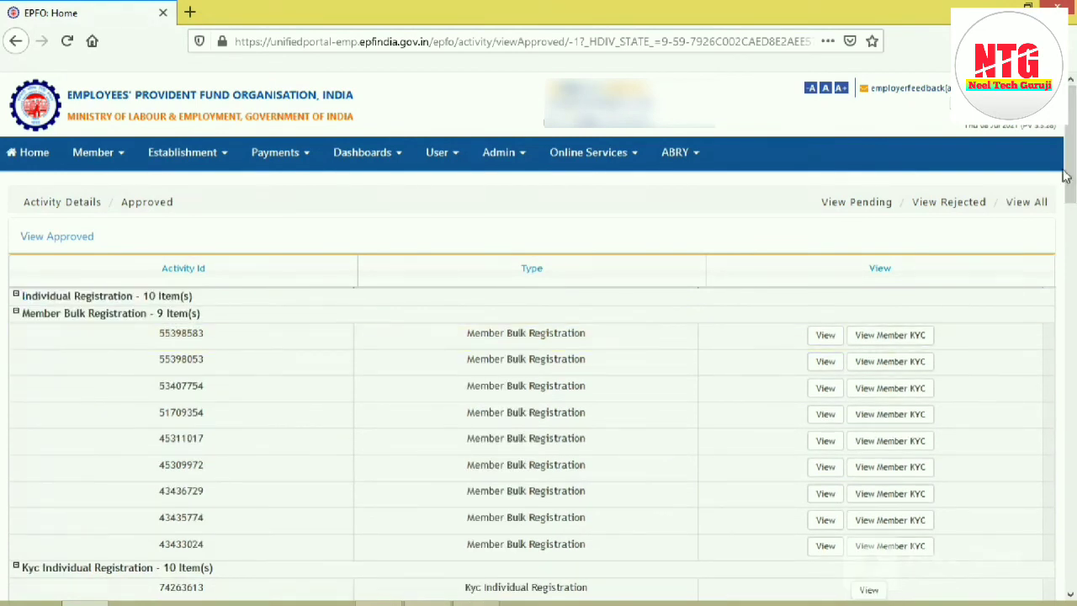
{"action": "left_click", "coordinate": [15, 313]}
{"action": "left_click", "coordinate": [15, 331]}
{"action": "left_click", "coordinate": [15, 348]}
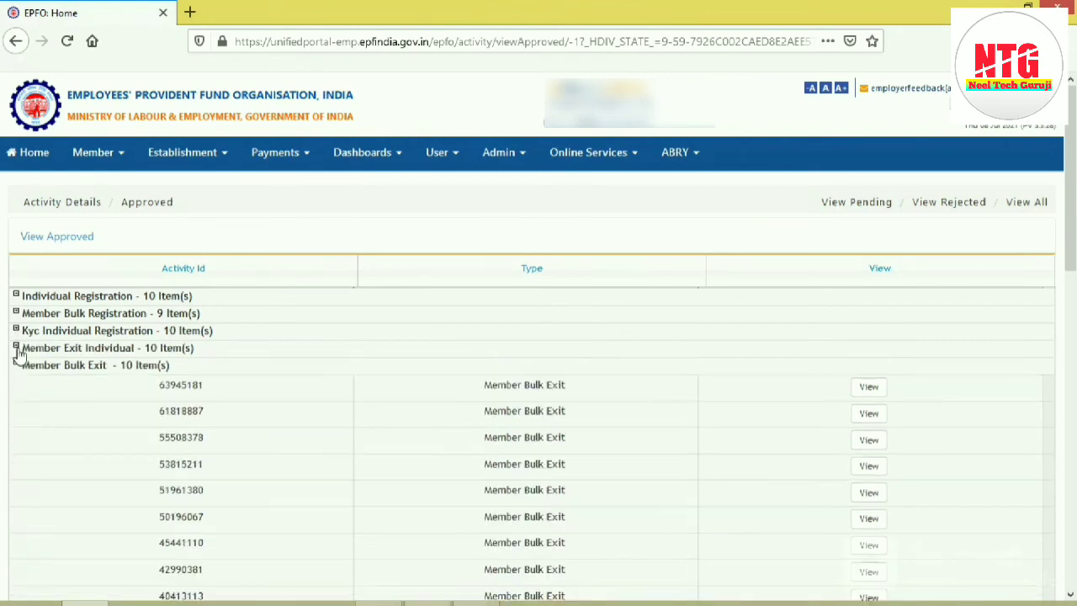
{"action": "left_click", "coordinate": [15, 366]}
{"action": "left_click", "coordinate": [16, 383]}
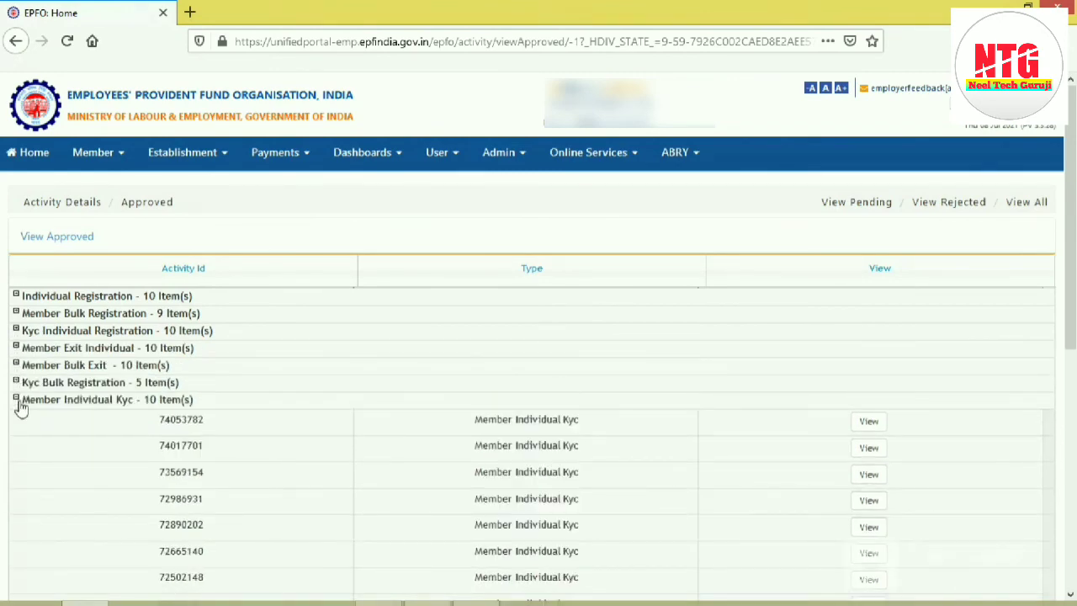
{"action": "left_click", "coordinate": [16, 400]}
{"action": "left_click", "coordinate": [16, 417]}
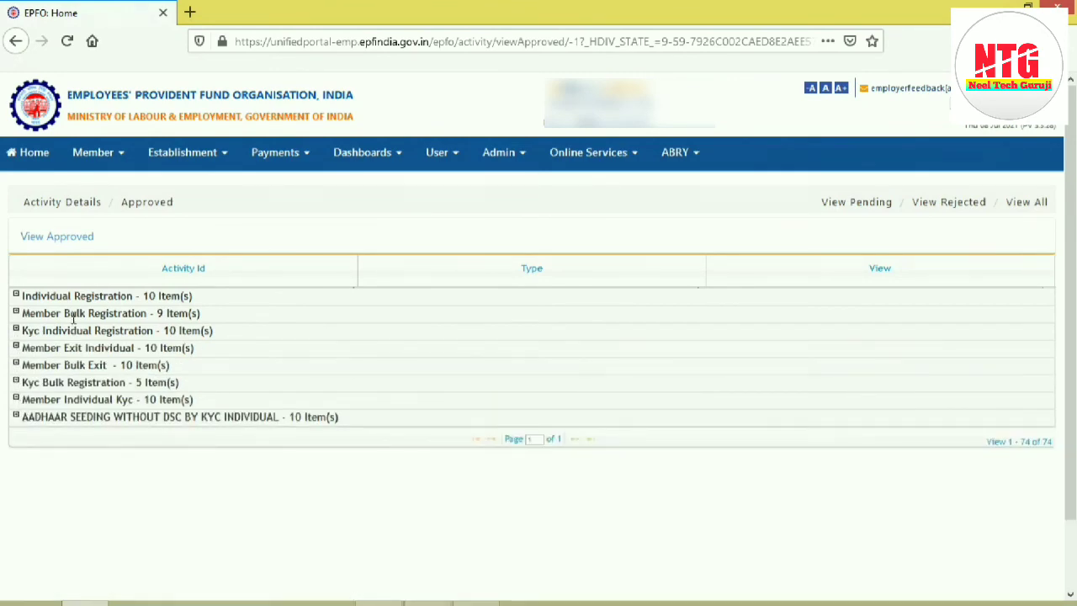
{"action": "left_click", "coordinate": [16, 297]}
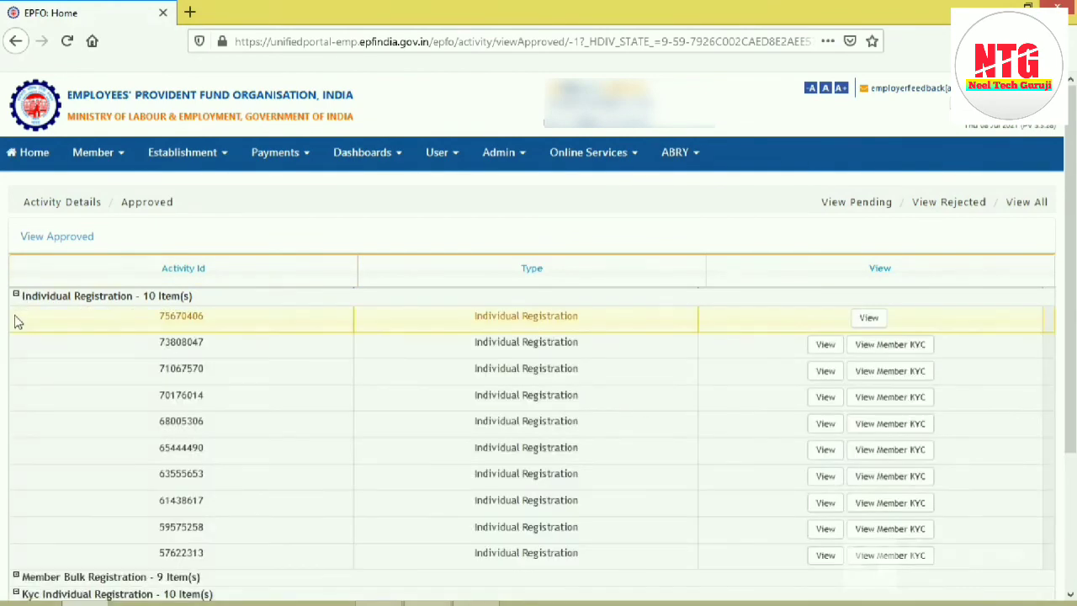
Step: Open the document of the newly approved Individual Registration in a maximized window and check the member details
{"action": "left_click", "coordinate": [868, 317]}
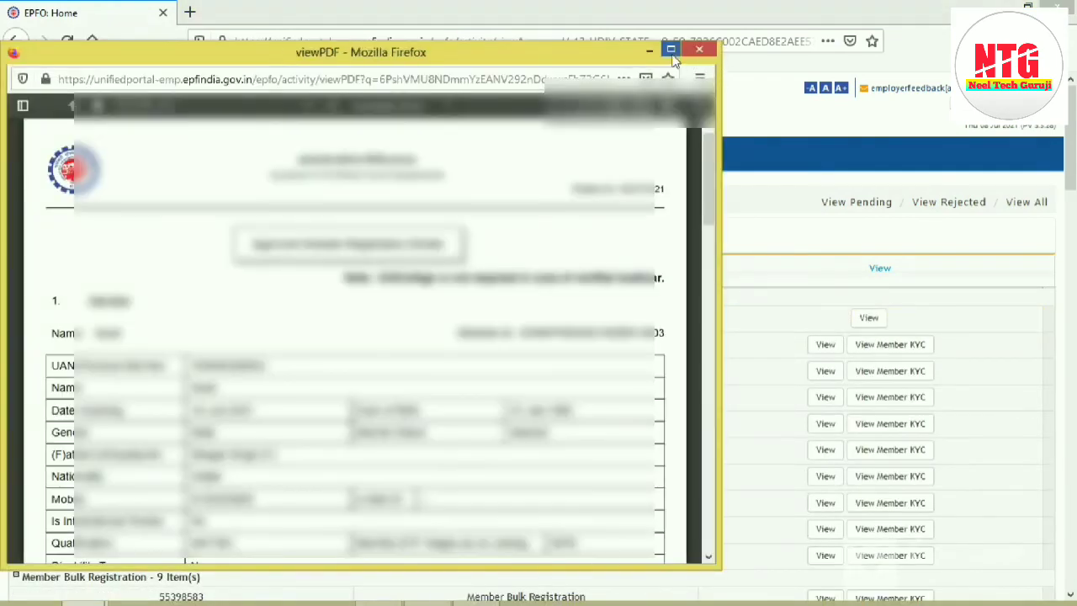
{"action": "left_click", "coordinate": [671, 51]}
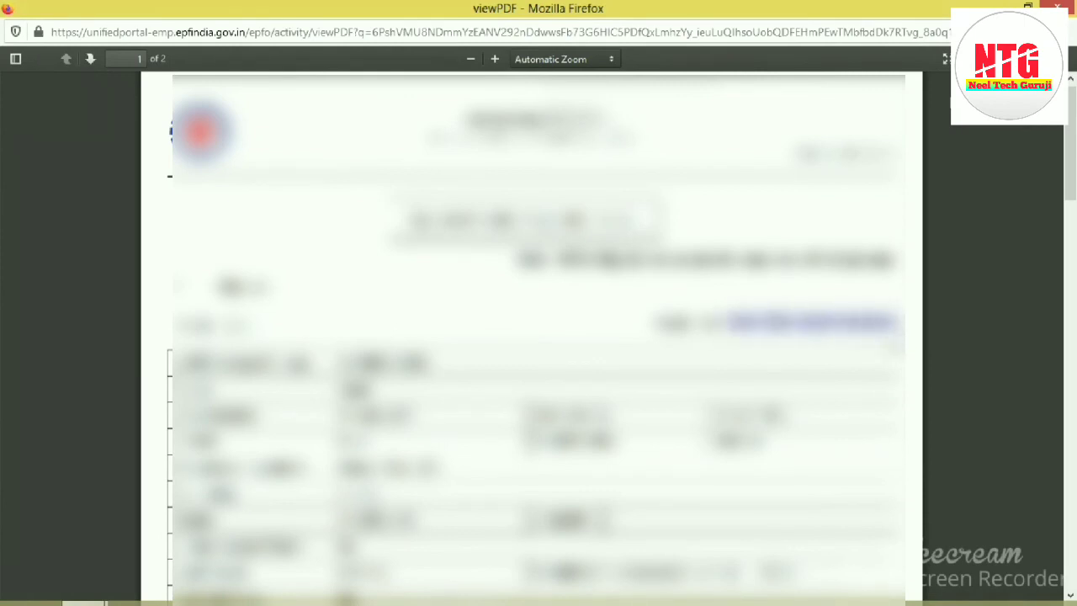
{"action": "left_click_drag", "start_coordinate": [393, 385], "coordinate": [471, 497]}
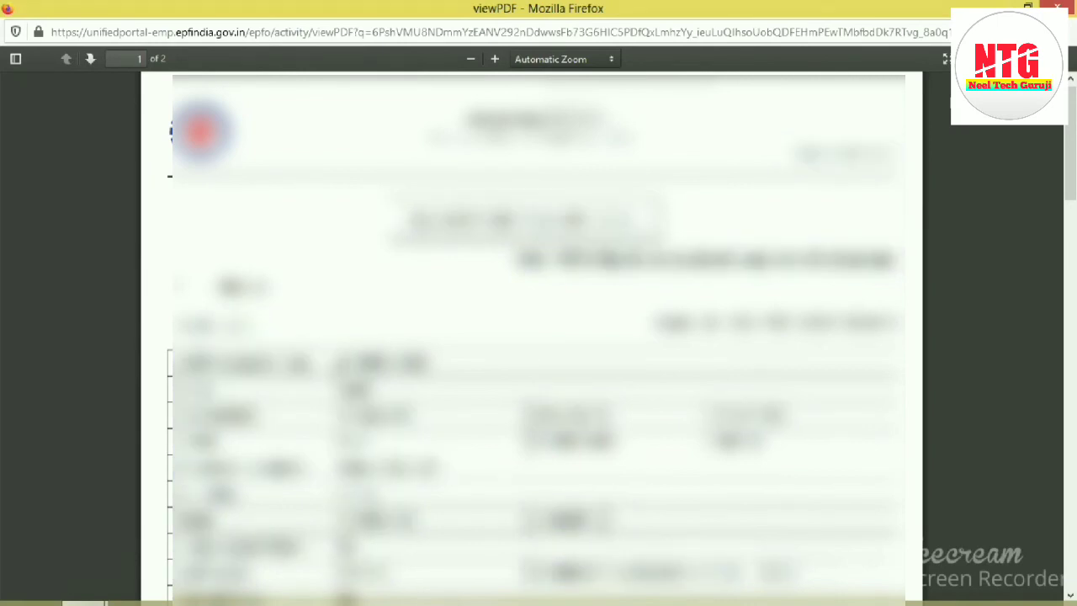
{"action": "left_click", "coordinate": [573, 370]}
{"action": "left_click_drag", "start_coordinate": [656, 323], "coordinate": [897, 323]}
{"action": "left_click", "coordinate": [957, 316]}
{"action": "mouse_move", "coordinate": [1072, 168]}
{"action": "left_mouse_down"}
{"action": "mouse_move", "coordinate": [1073, 468]}
{"action": "mouse_move", "coordinate": [1075, 185]}
{"action": "left_mouse_up"}
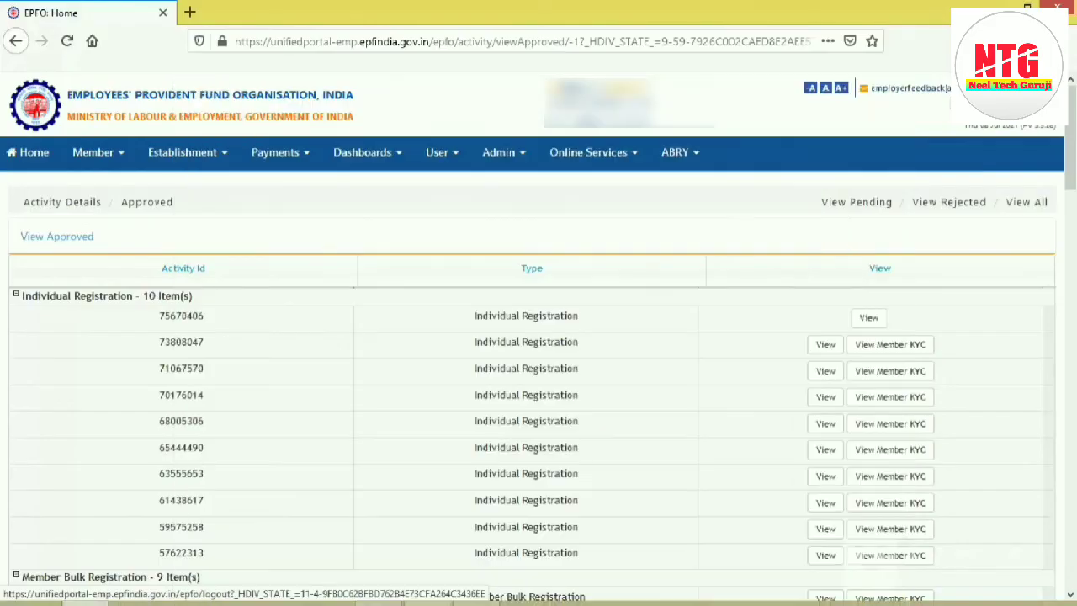